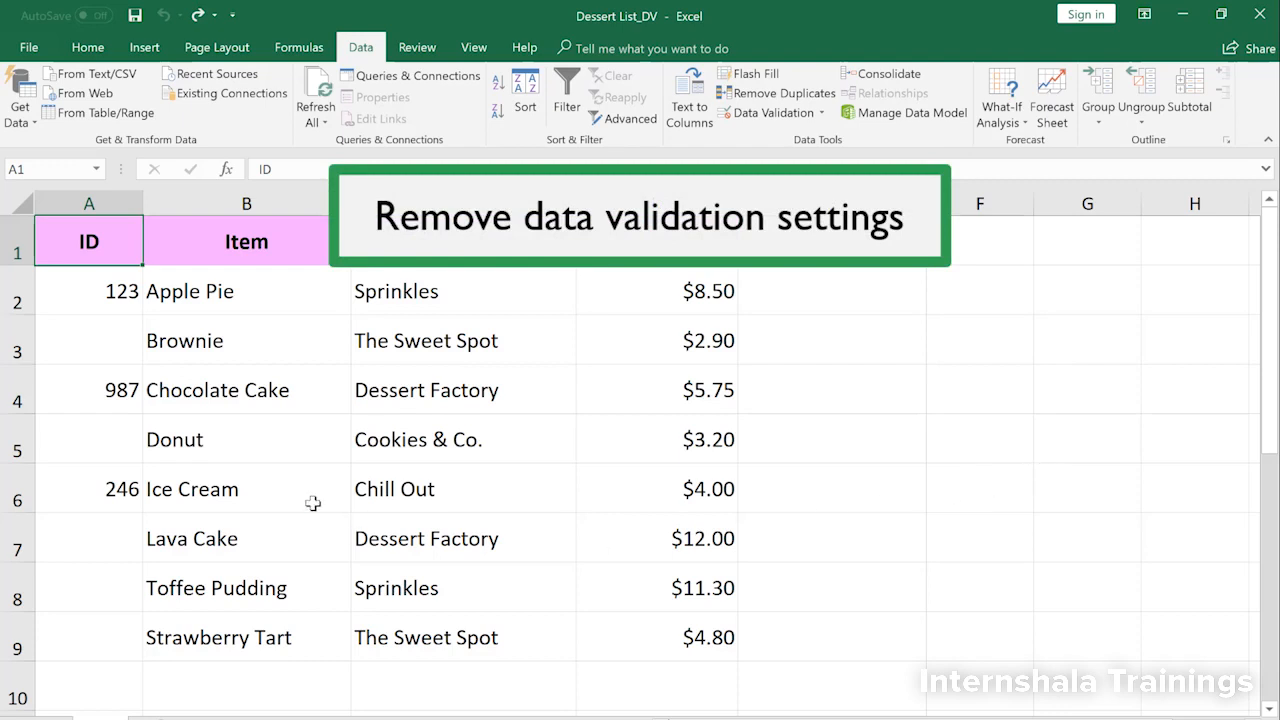
Step: Clear all data validation settings from the ID cells A2:A9
{"action": "left_click_drag", "start_coordinate": [100, 291], "coordinate": [74, 629]}
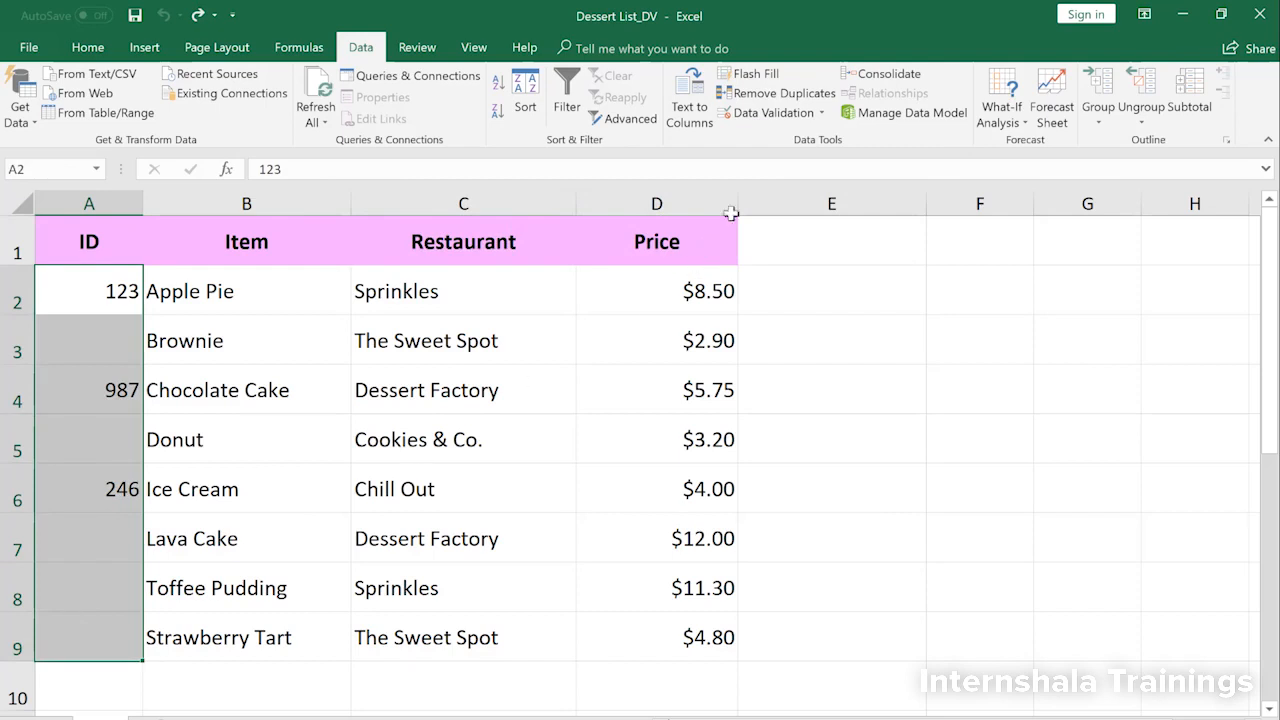
{"action": "left_click", "coordinate": [768, 114]}
{"action": "left_click", "coordinate": [279, 609]}
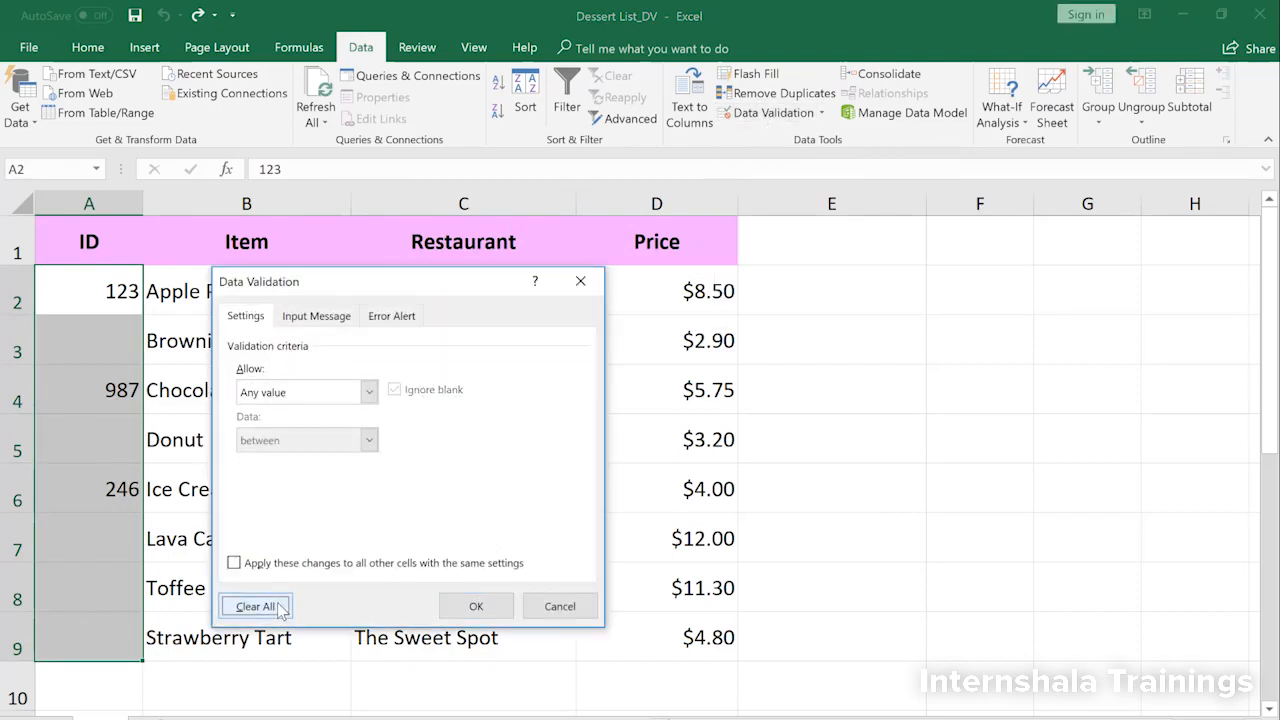
{"action": "left_click", "coordinate": [476, 607]}
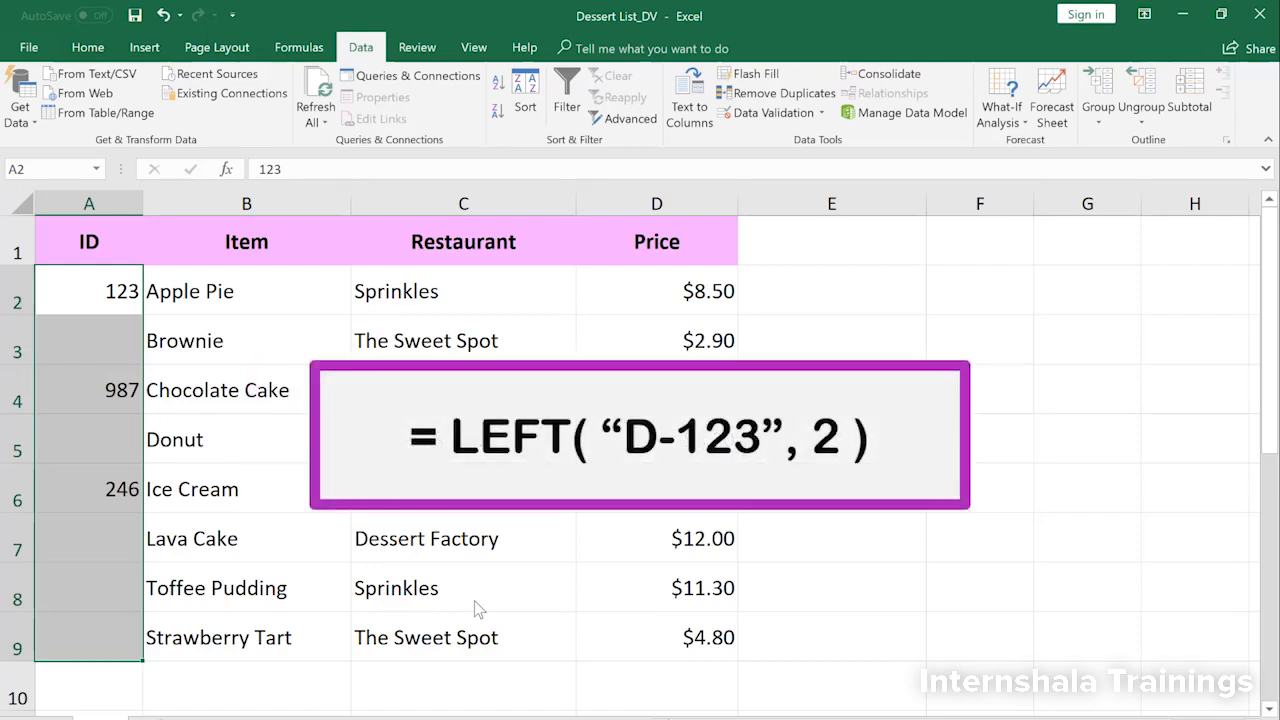
Step: Replace the content of cell A2 with the formula =LEFT("D-123",2)
{"action": "left_click", "coordinate": [116, 298]}
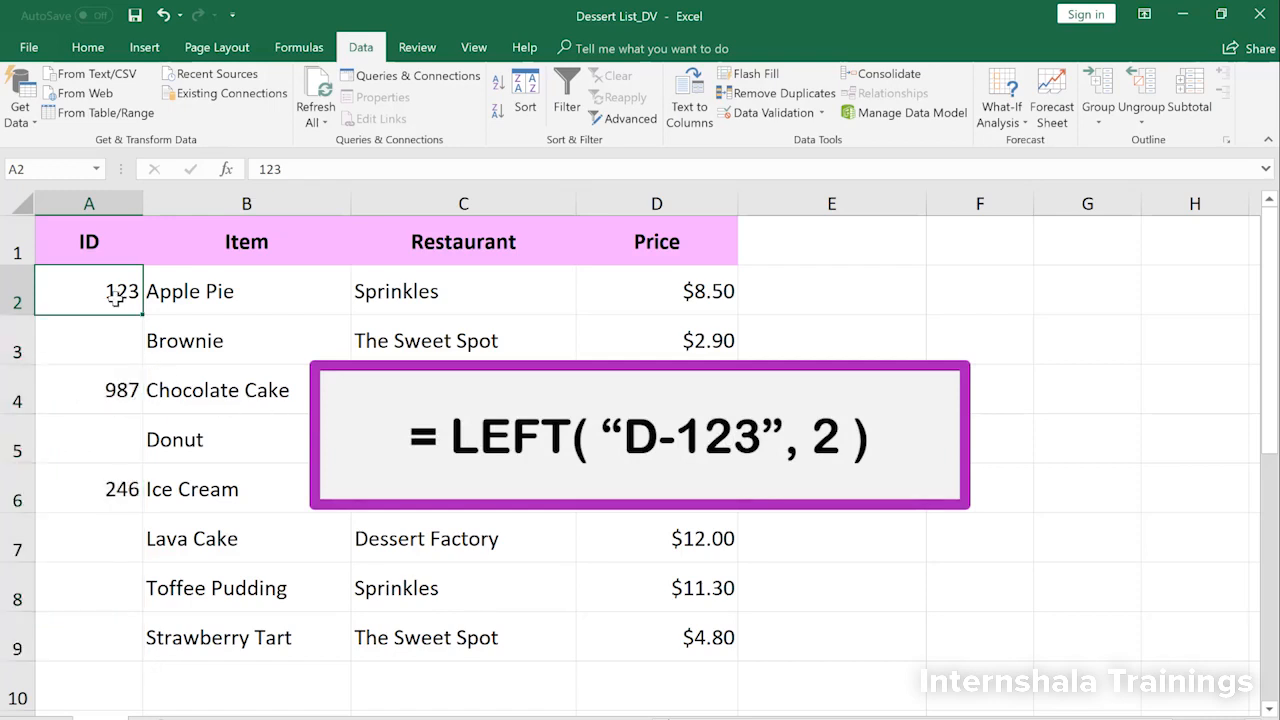
{"action": "double_click", "coordinate": [116, 298]}
{"action": "left_click_drag", "start_coordinate": [137, 298], "coordinate": [100, 291]}
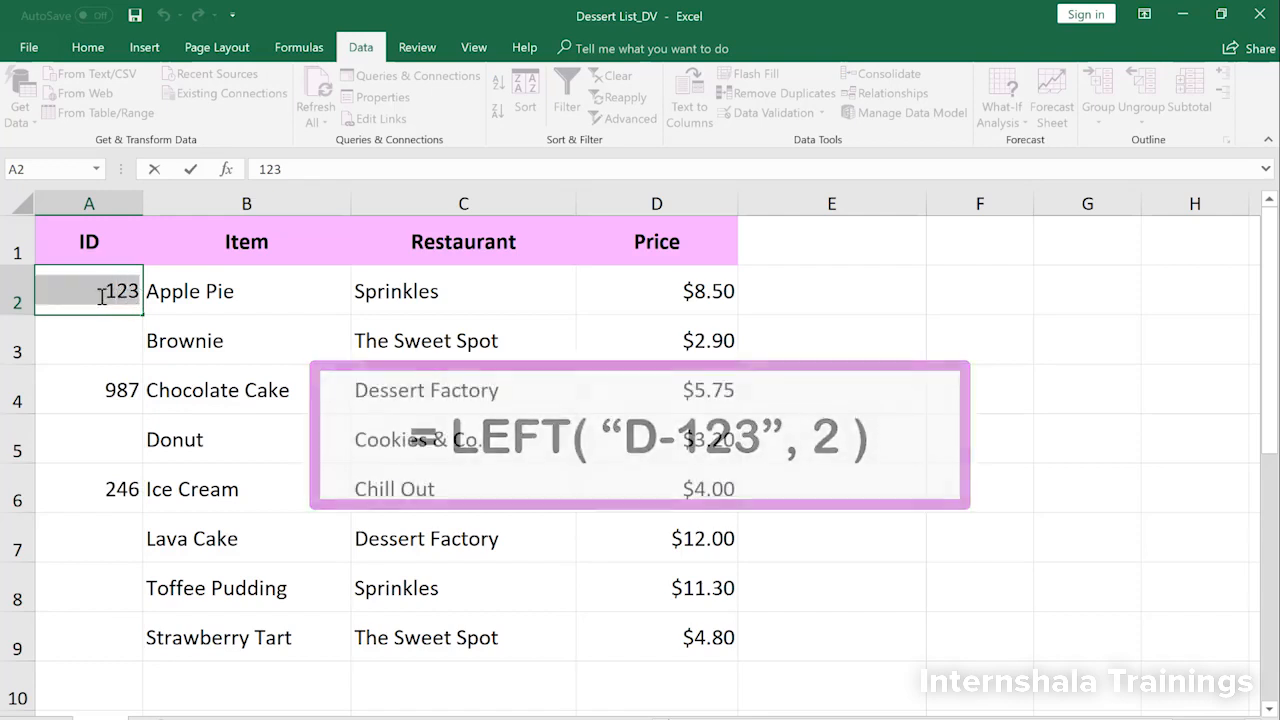
{"action": "type", "text": "=LEFT(\"D-123\",2)"}
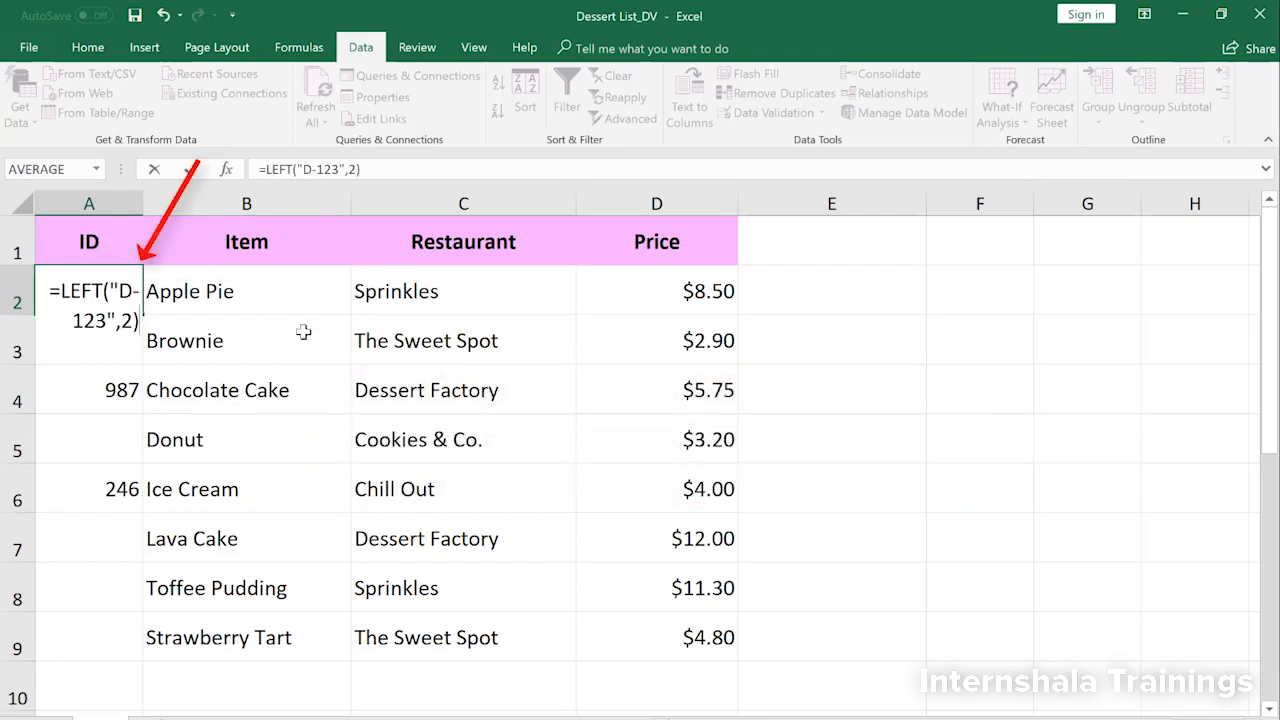
{"action": "key", "text": "Return"}
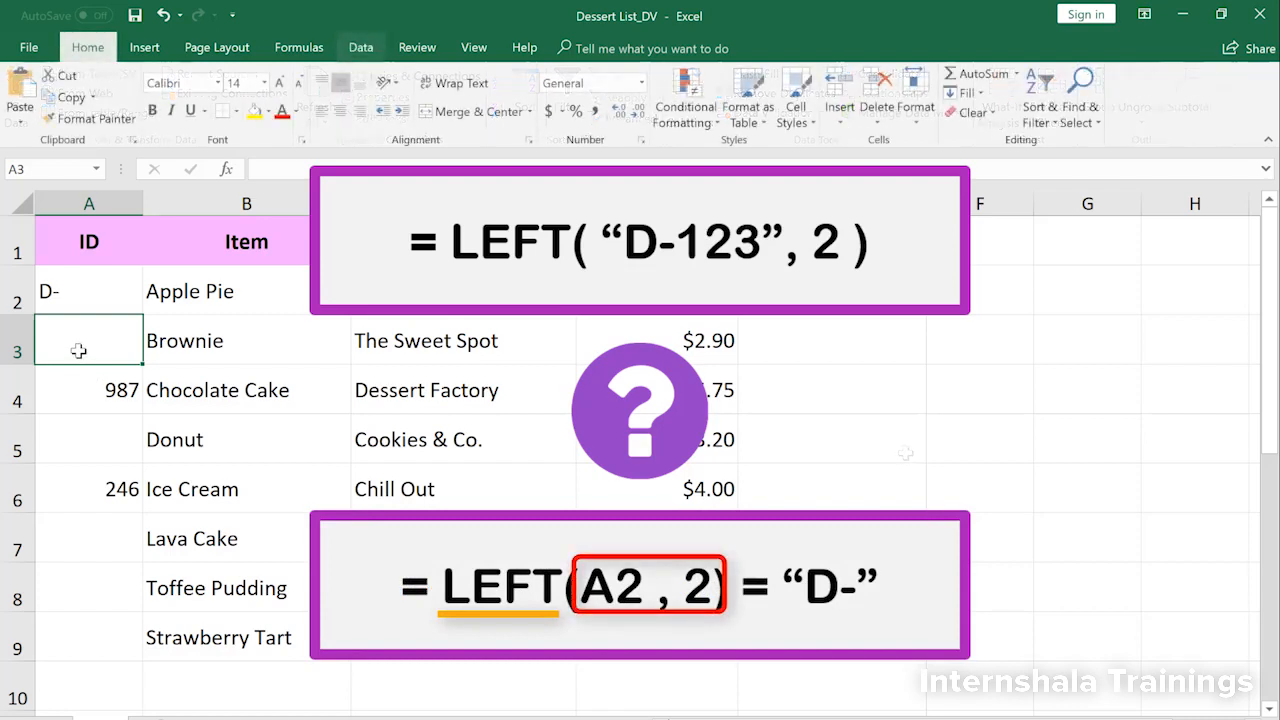
Step: Enter the formula =LEFT(A2,2)="D-" in cell A3
{"action": "double_click", "coordinate": [78, 350]}
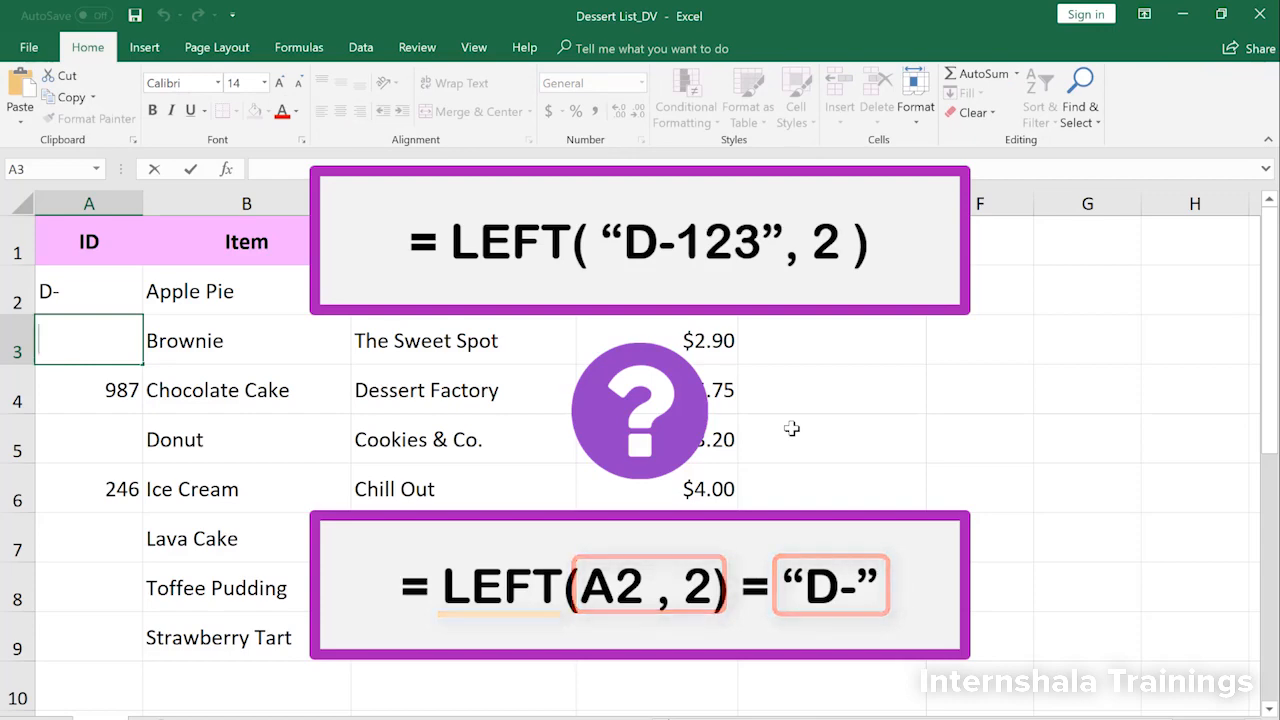
{"action": "type", "text": "=LEFT(A2,2)=\"D-\""}
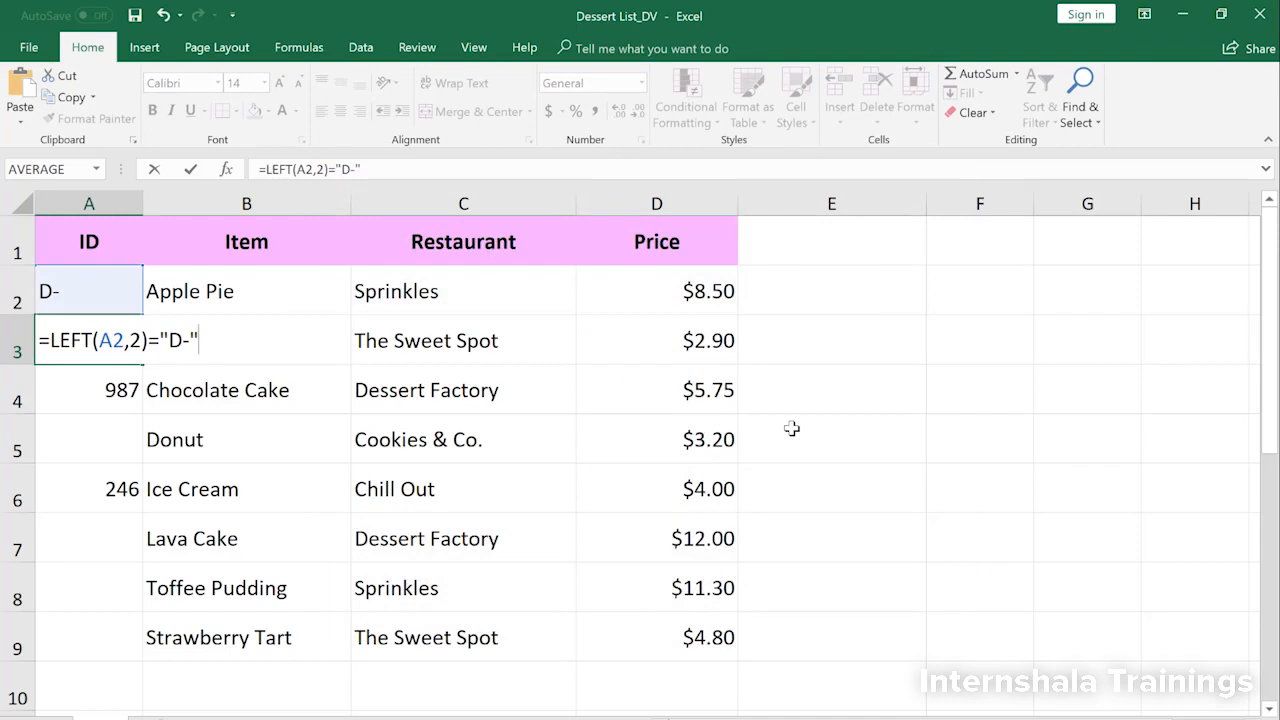
{"action": "key", "text": "Return"}
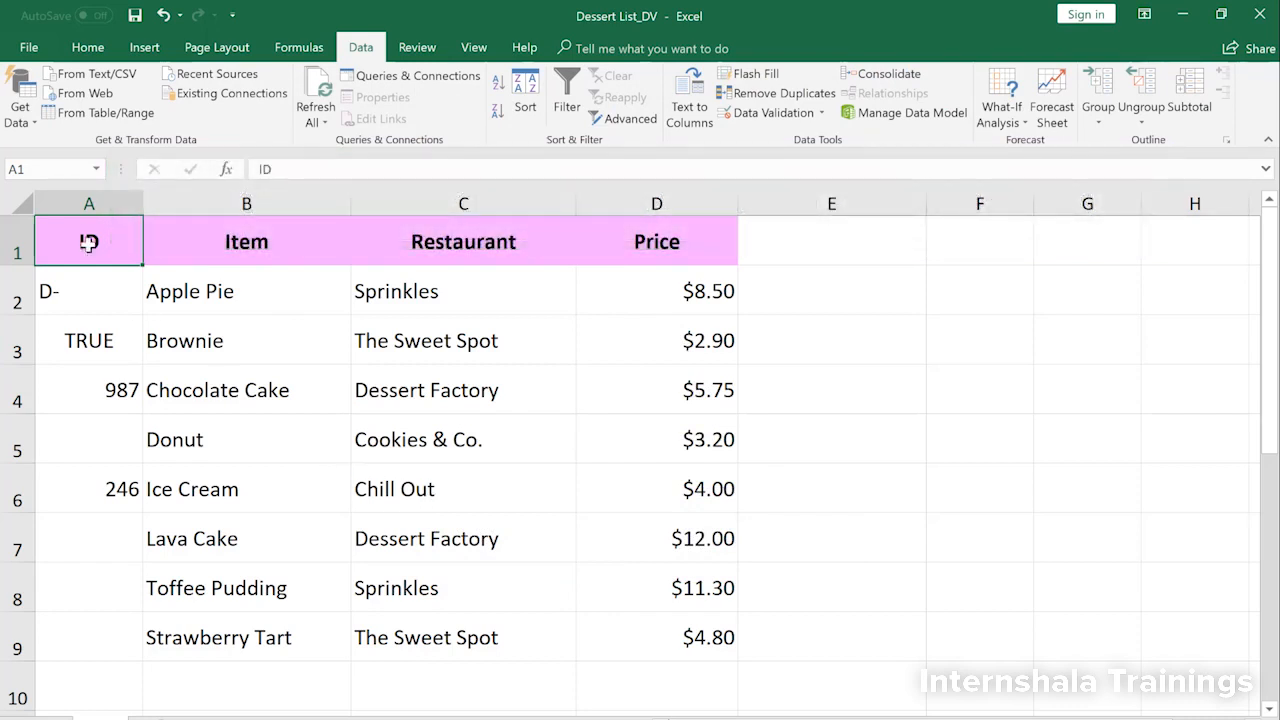
Step: Apply custom validation to column A without ignoring blanks, using =AND((OR(LEFT(A1,2)="S-",LEFT(A1,2)="M-",LEFT(A1,2)="D-")),LEN(A1)=5)
{"action": "left_click", "coordinate": [80, 203]}
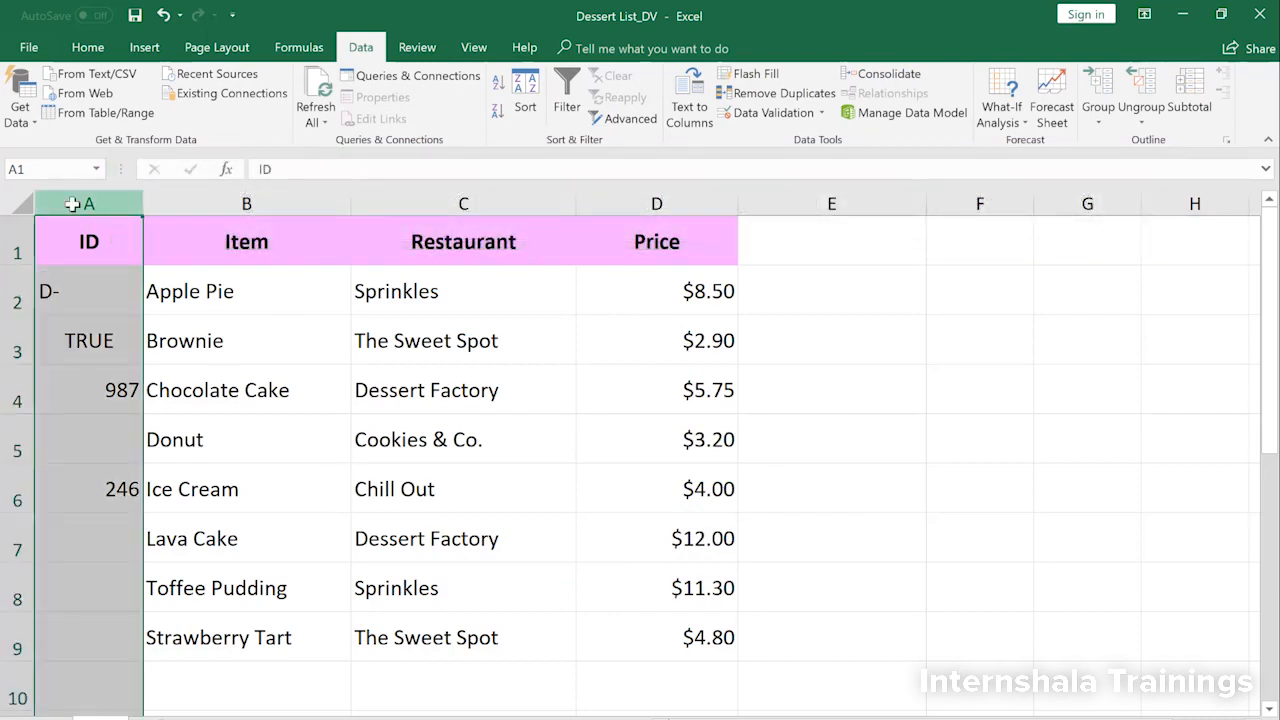
{"action": "left_click", "coordinate": [770, 113]}
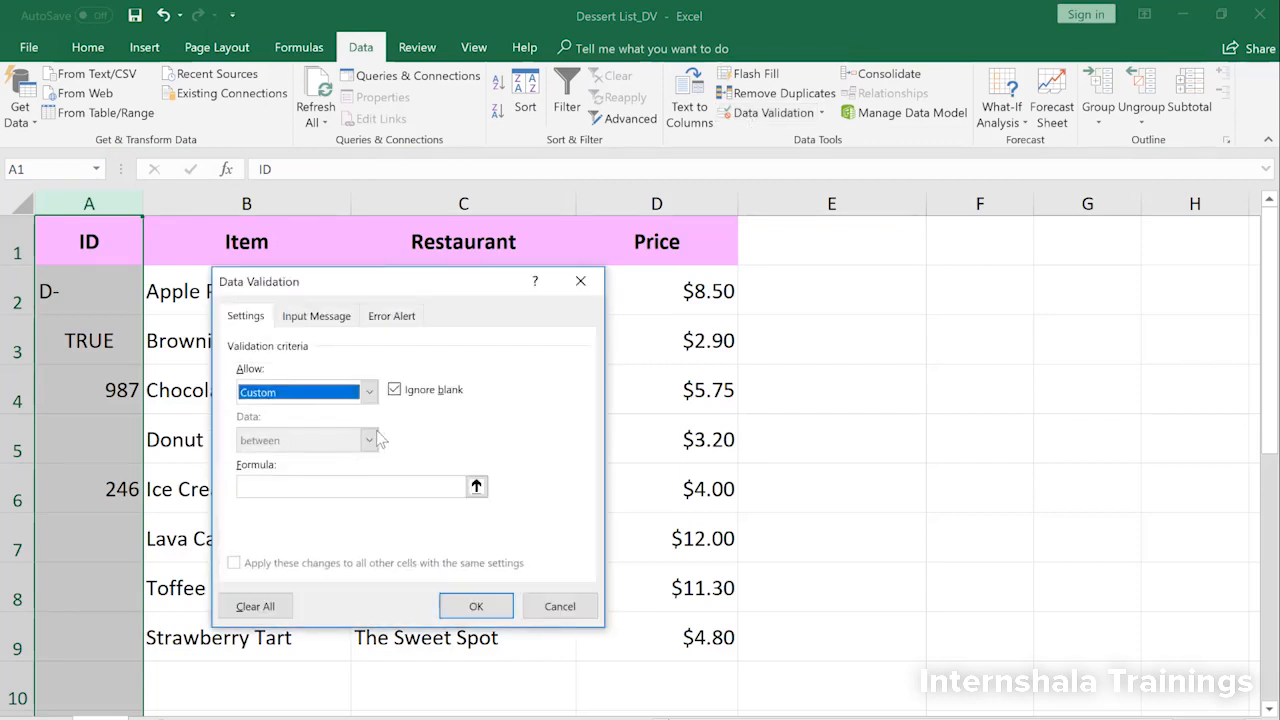
{"action": "left_click", "coordinate": [394, 390]}
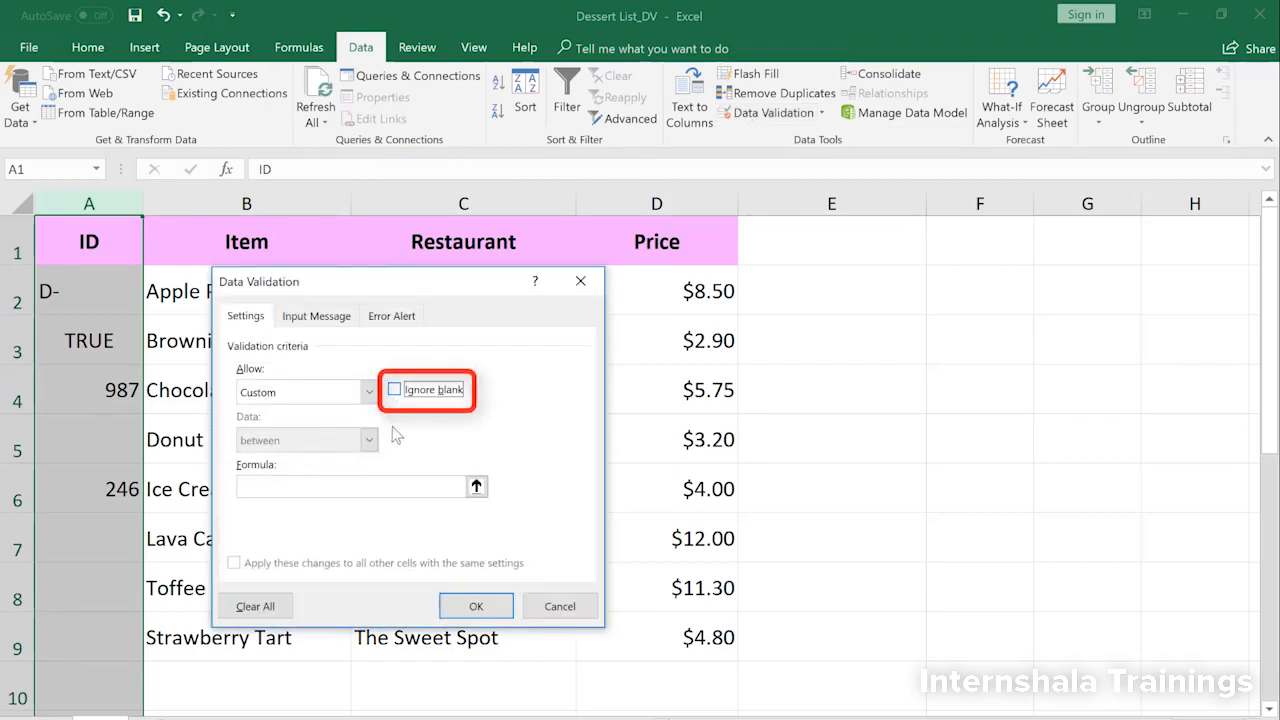
{"action": "left_click", "coordinate": [386, 483]}
{"action": "key", "text": "ctrl+v"}
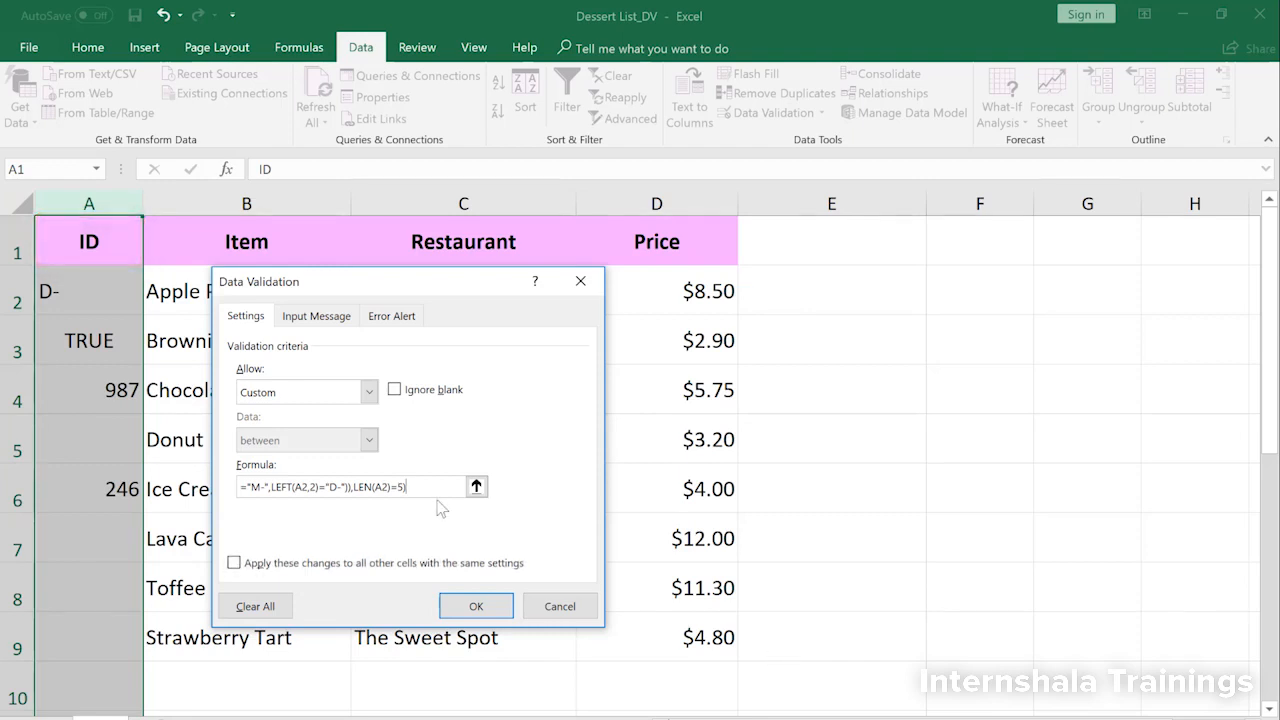
{"action": "left_click_drag", "start_coordinate": [404, 488], "coordinate": [206, 483]}
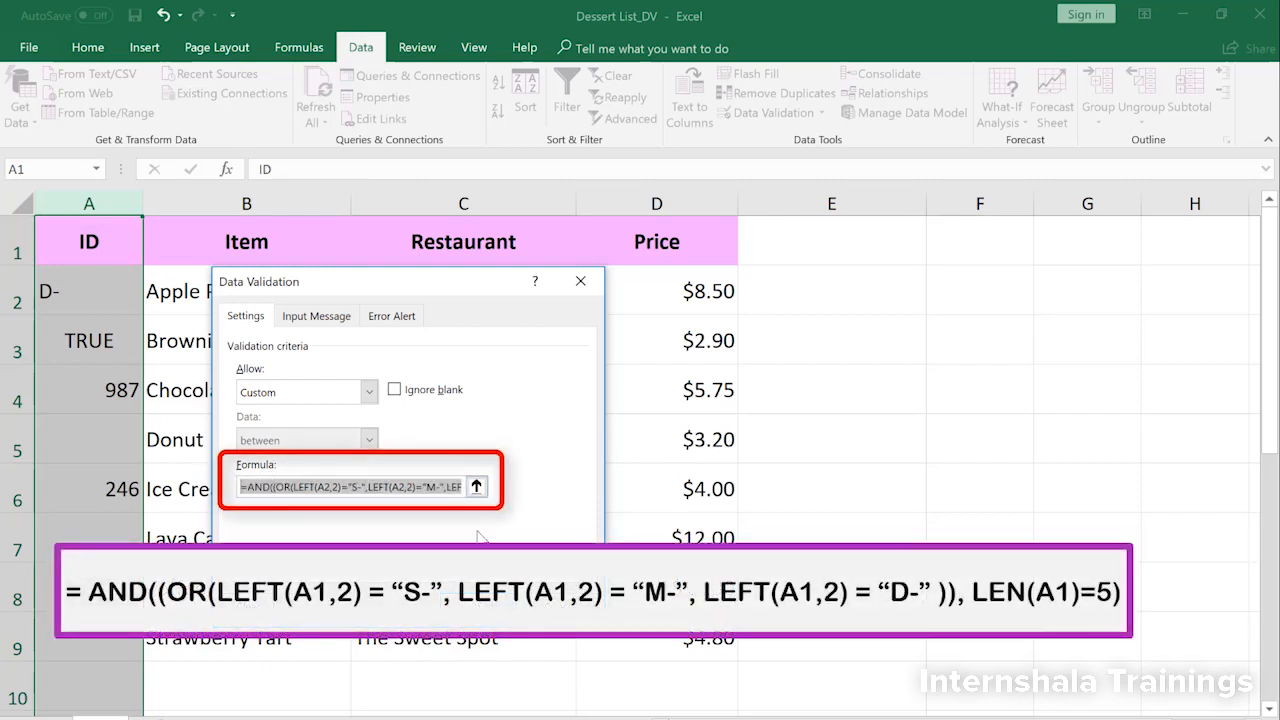
{"action": "key", "text": "End"}
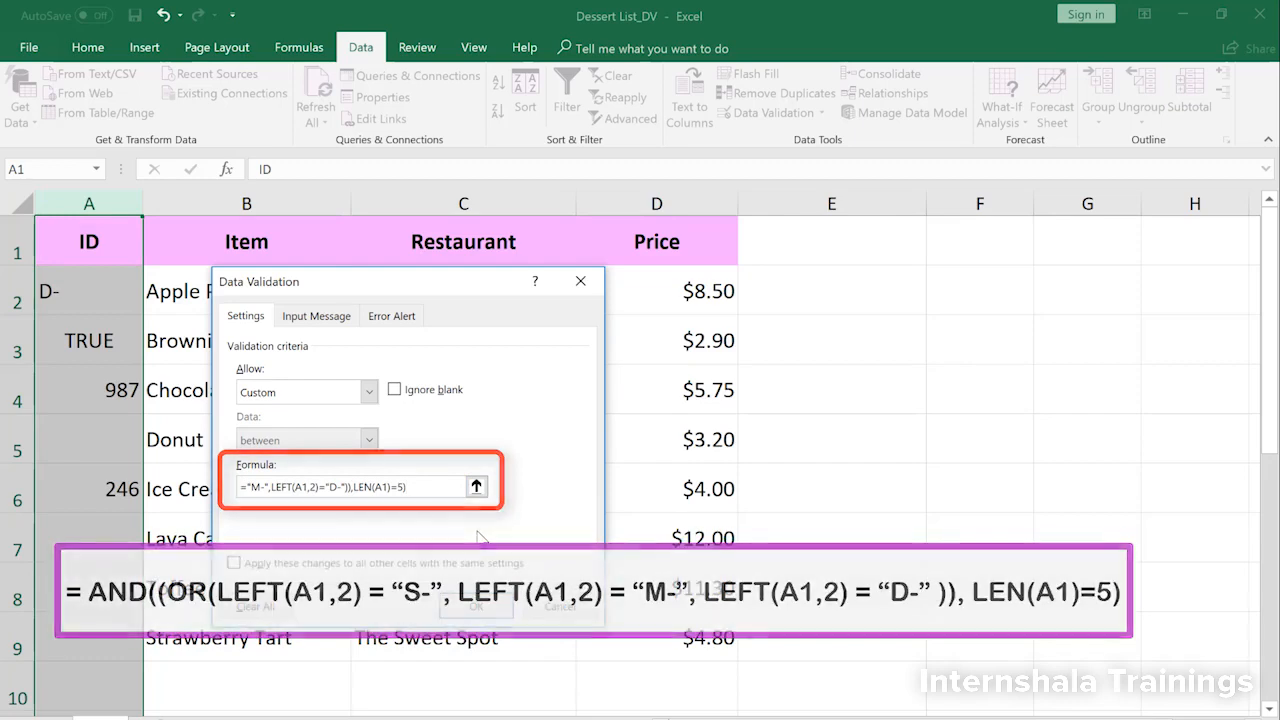
{"action": "left_click", "coordinate": [476, 607]}
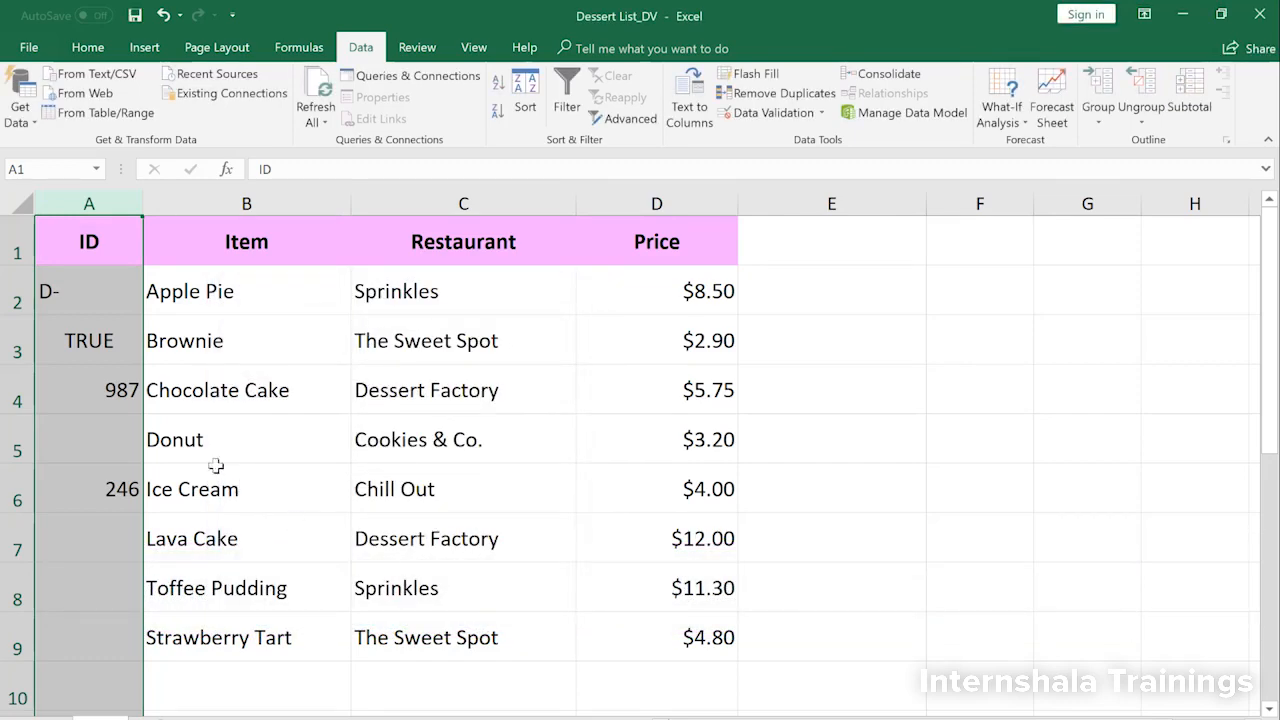
Step: Enter the ID D-789 for Apple Pie in cell A2
{"action": "left_click", "coordinate": [119, 304]}
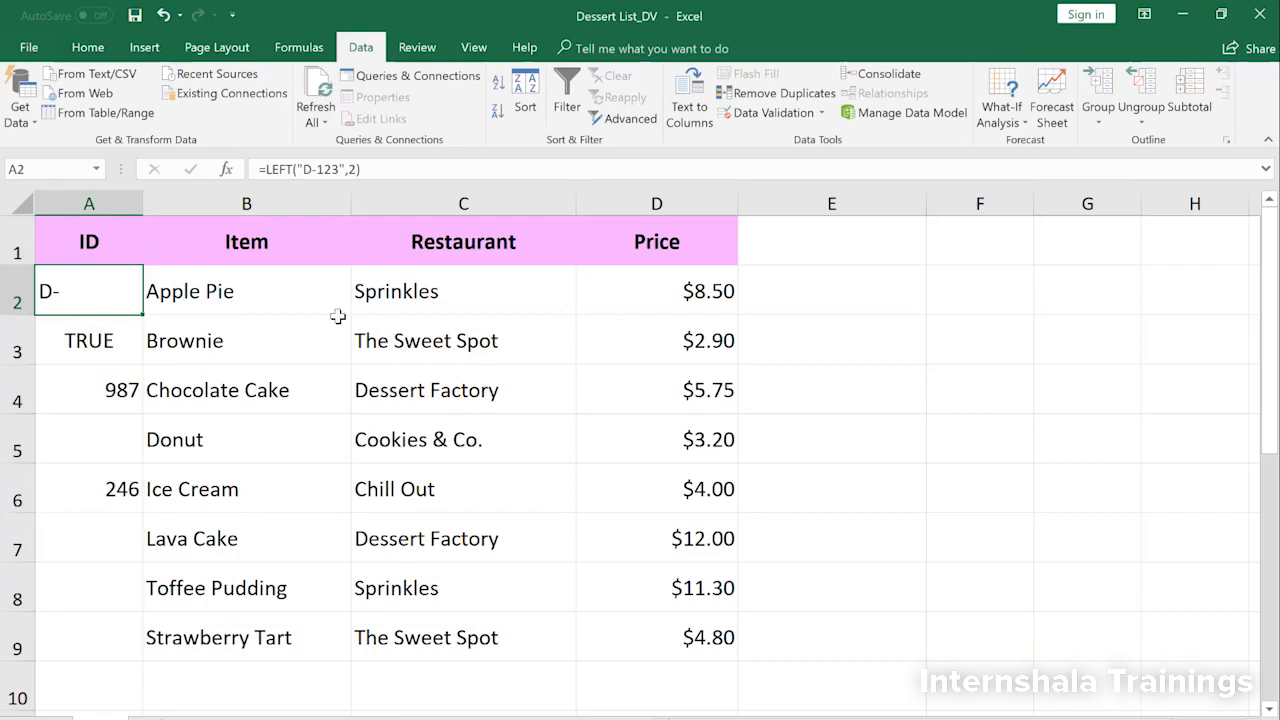
{"action": "type", "text": "D-789"}
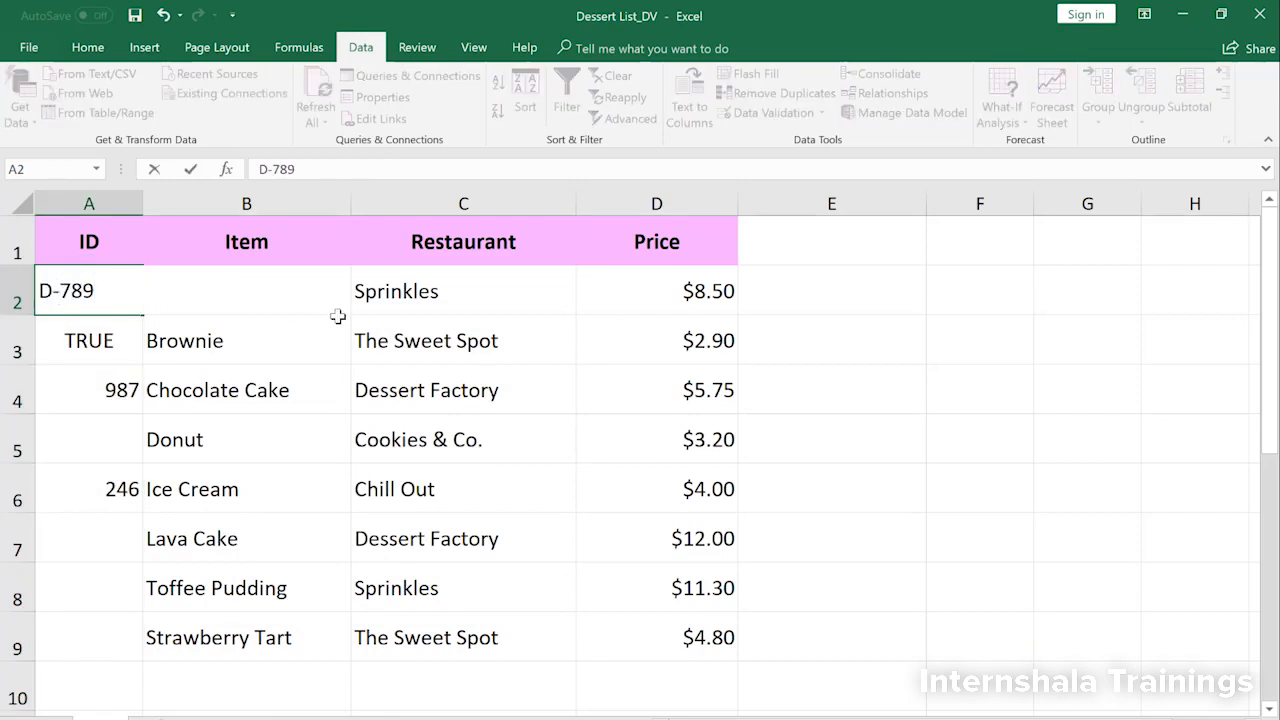
{"action": "key", "text": "Return"}
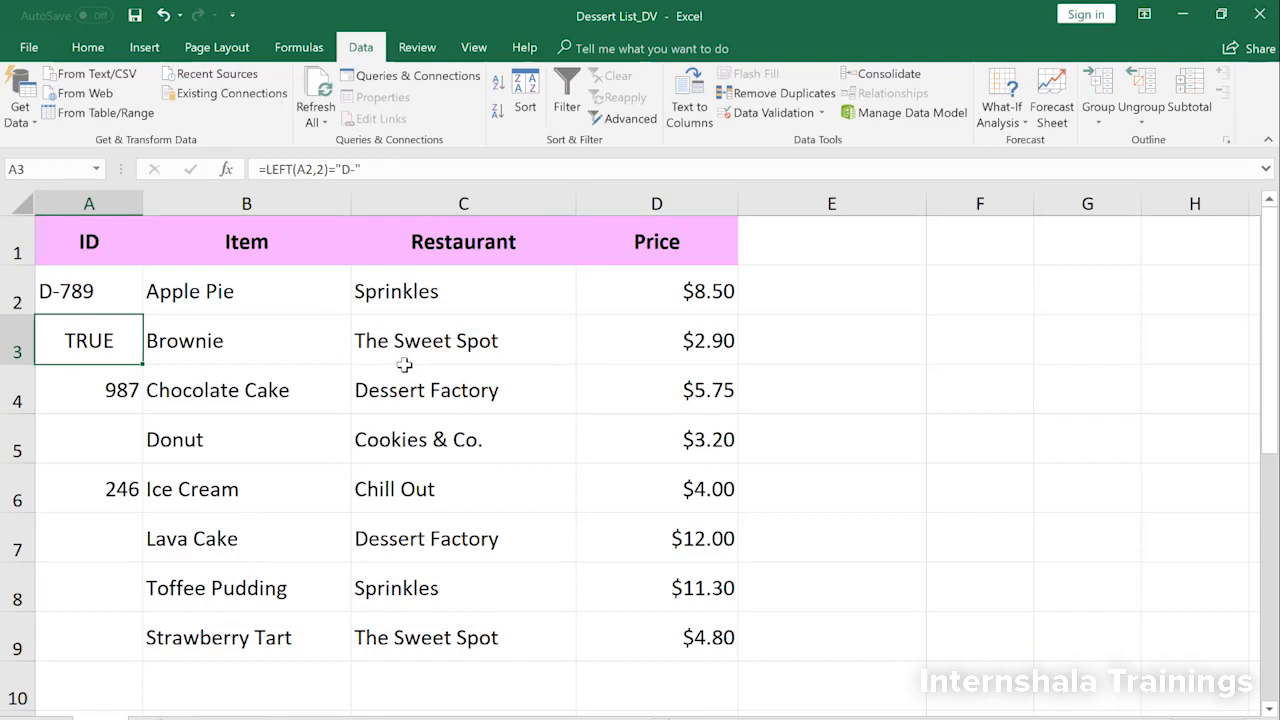
Step: Try changing the Apple Pie ID in cell A2 to D-6789 to test the length rule, and cancel the entry
{"action": "left_click", "coordinate": [93, 297]}
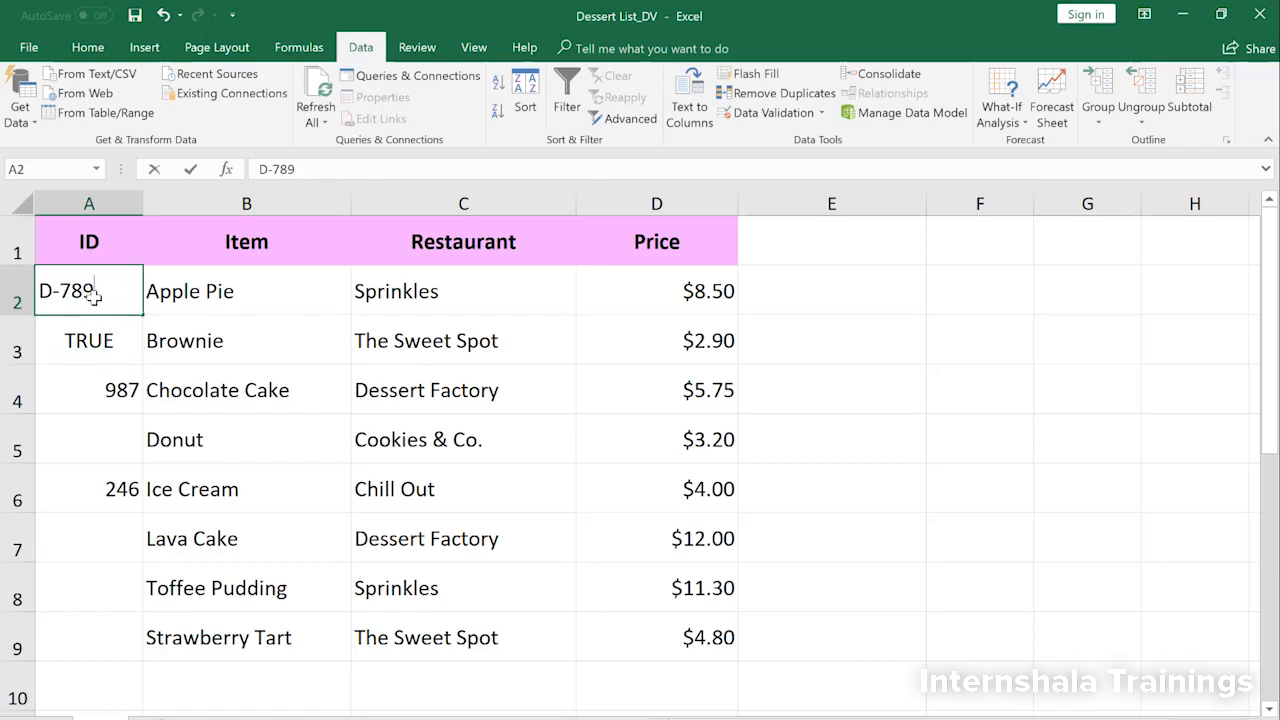
{"action": "double_click", "coordinate": [62, 290]}
{"action": "type", "text": "6"}
{"action": "key", "text": "Return"}
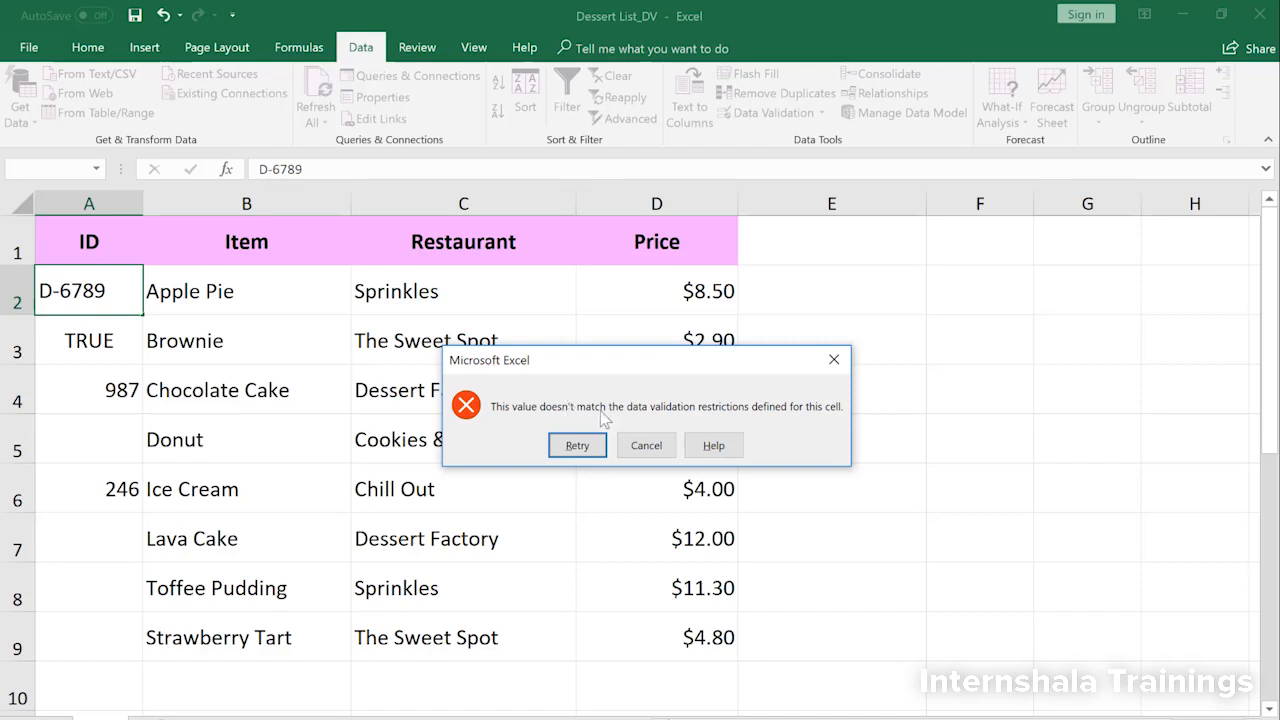
{"action": "left_click", "coordinate": [646, 445]}
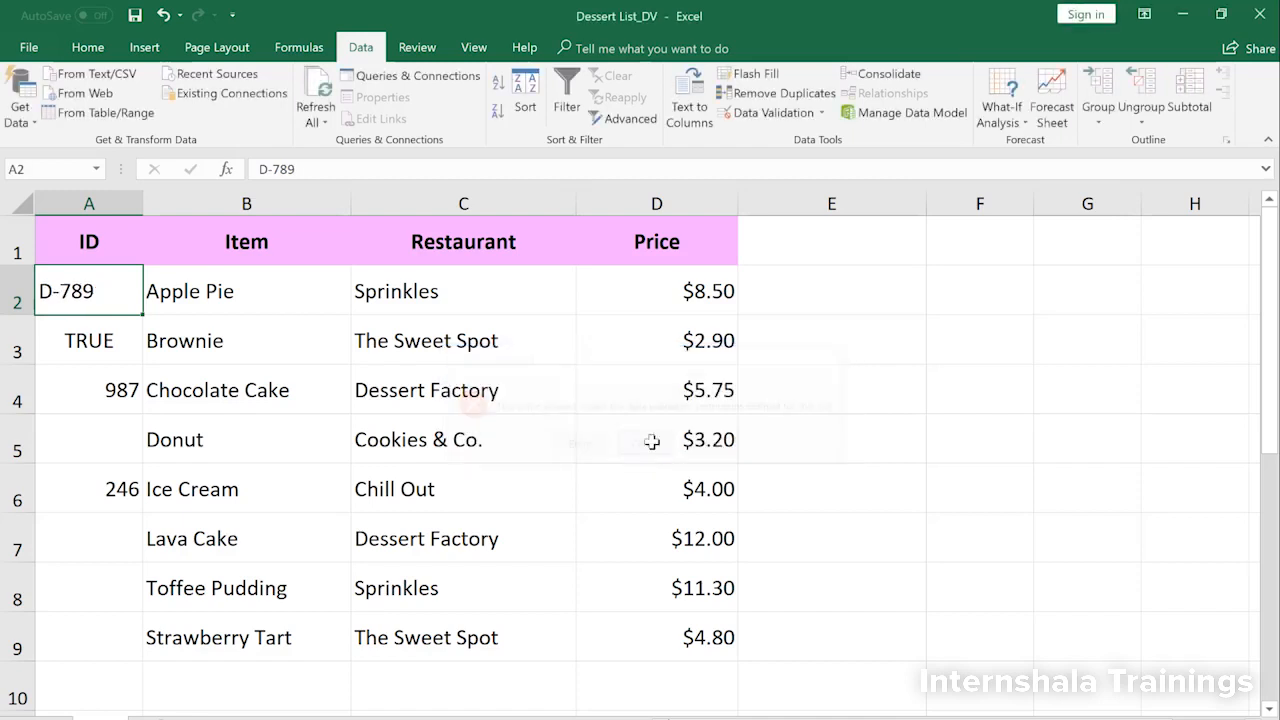
Step: Try entering the ID A-456 for Brownie in cell A3 to test the prefix rule, and return to editing it
{"action": "left_click", "coordinate": [104, 341]}
{"action": "type", "text": "A-"}
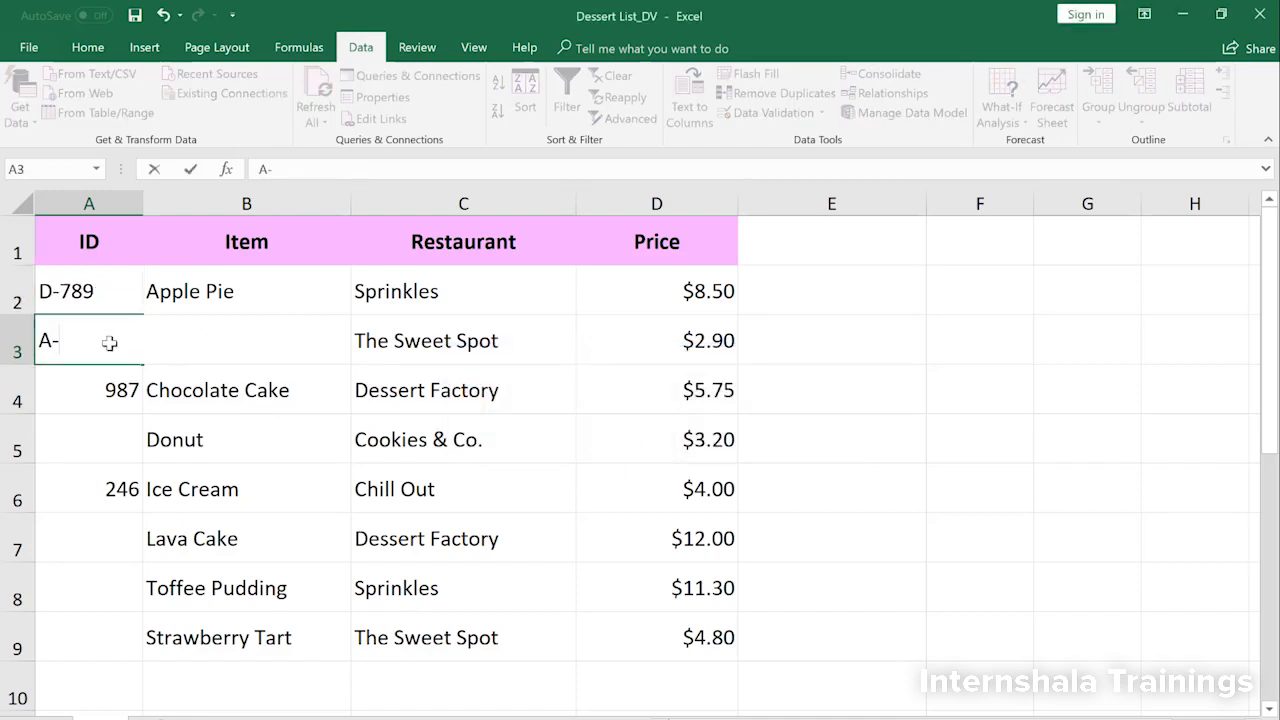
{"action": "type", "text": "456"}
{"action": "key", "text": "Return"}
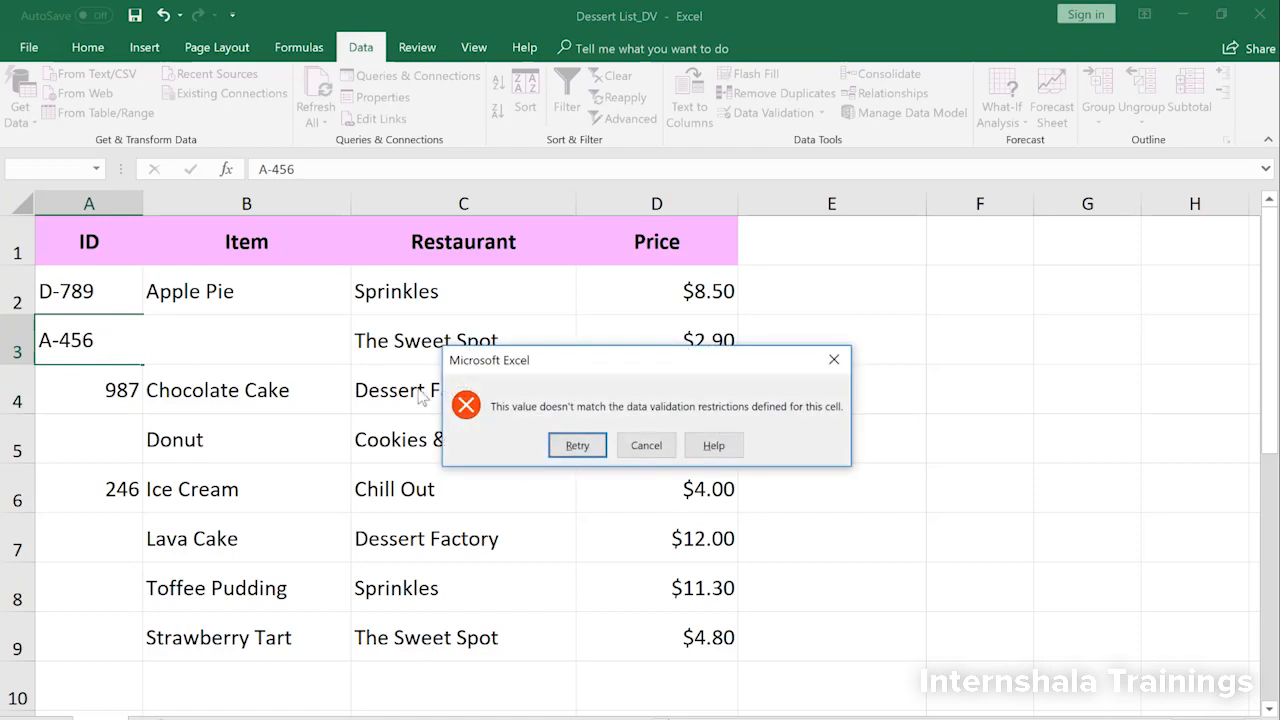
{"action": "left_click", "coordinate": [577, 445]}
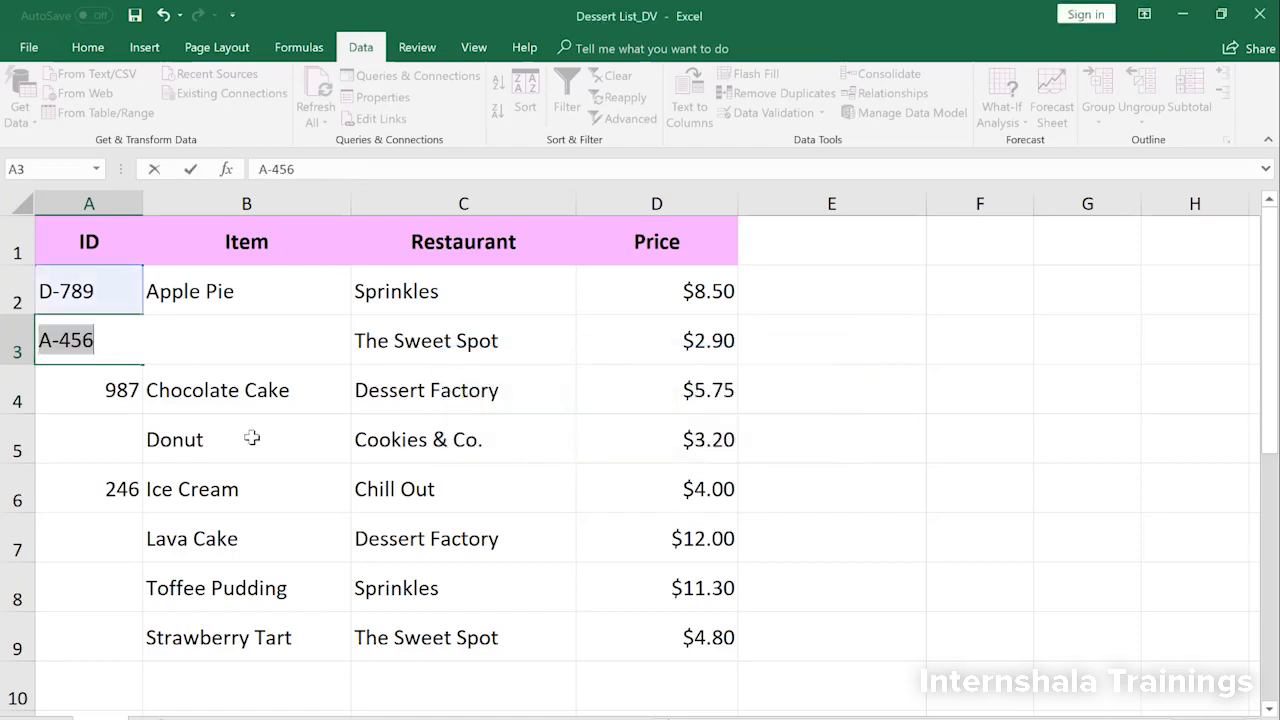
Step: Change the prefix of the Brownie ID in cell A3 so it reads M-456
{"action": "left_click", "coordinate": [52, 343]}
{"action": "key", "text": "BackSpace"}
{"action": "type", "text": "M"}
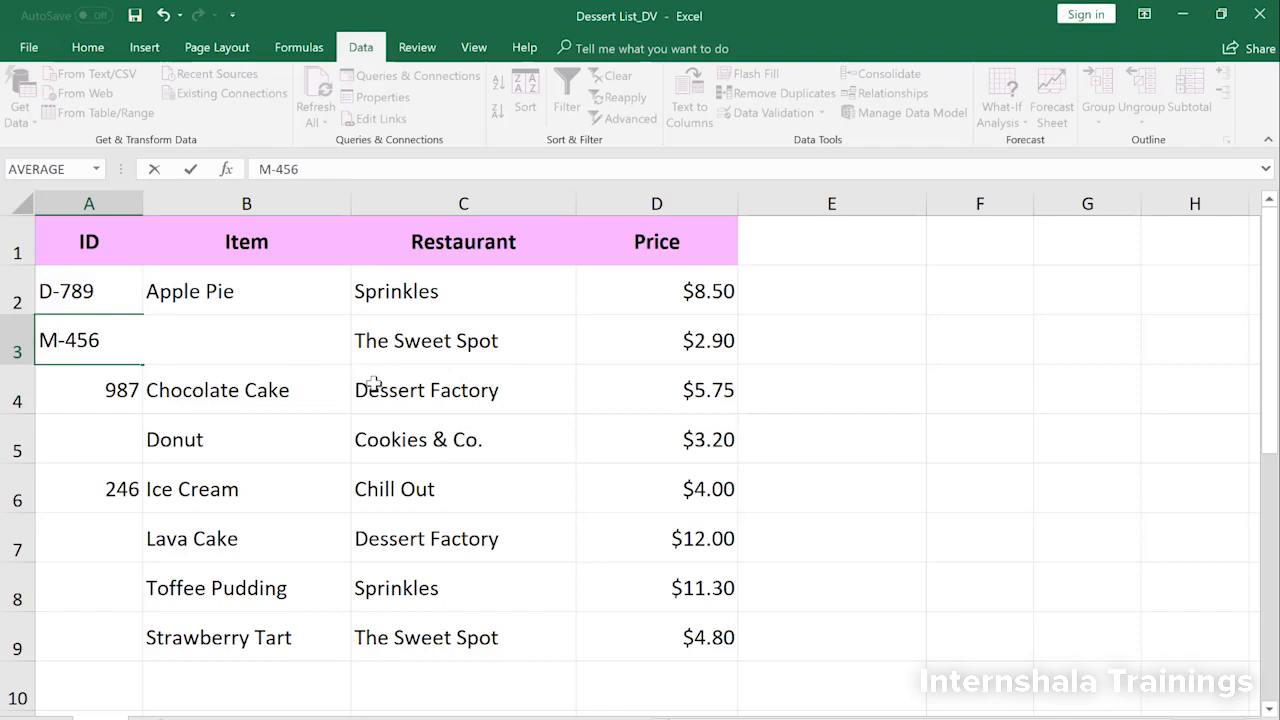
{"action": "key", "text": "Return"}
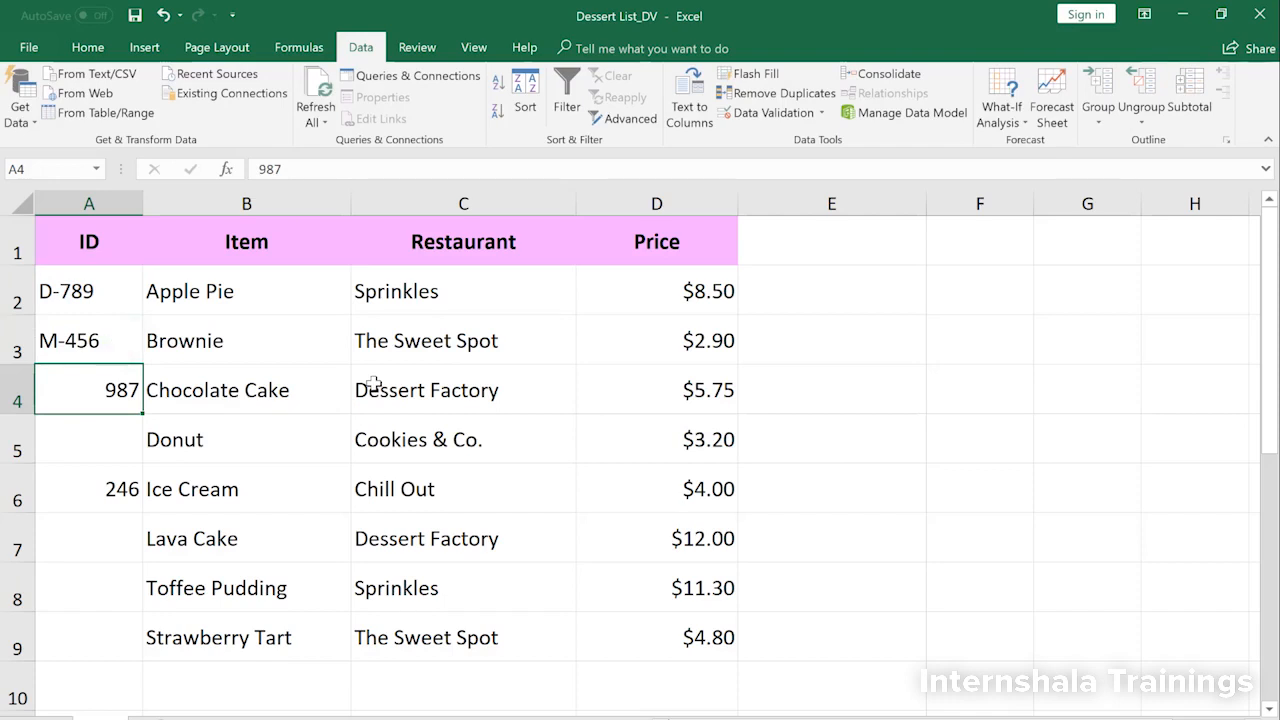
Step: Enter the duplicate ID M-456 for Chocolate Cake in cell A4
{"action": "type", "text": "M-45"}
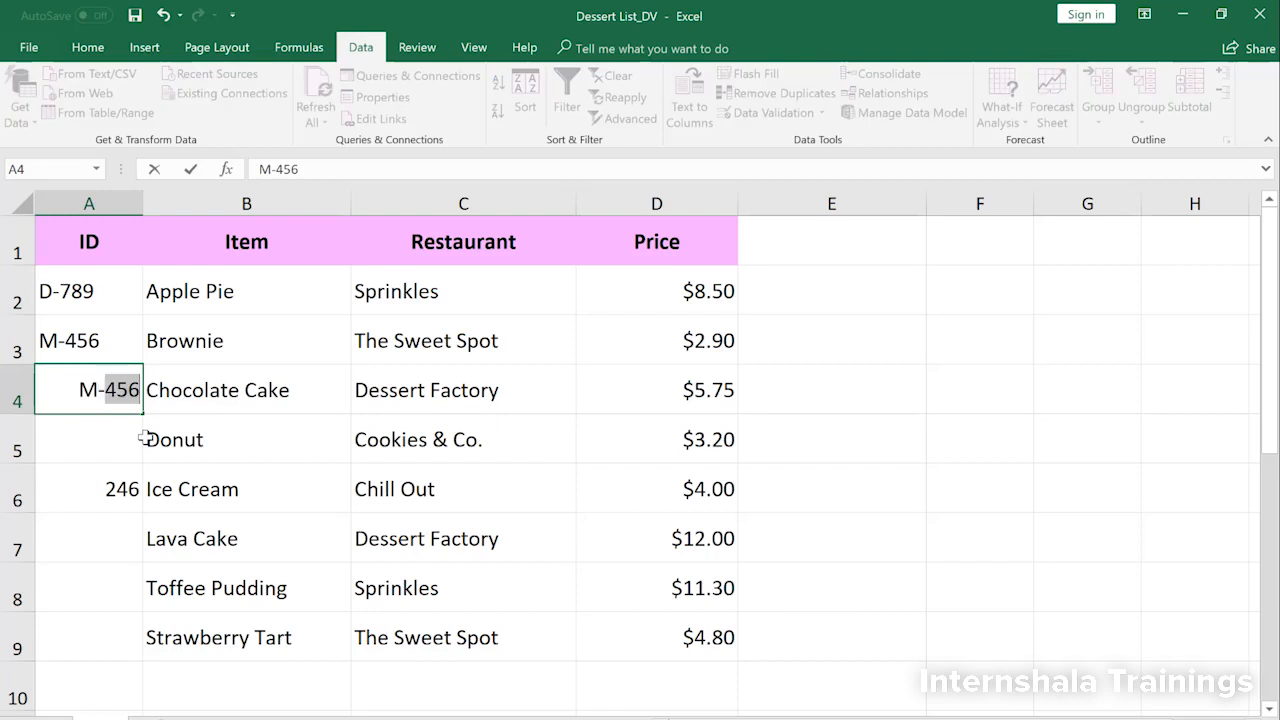
{"action": "type", "text": "6"}
{"action": "key", "text": "Return"}
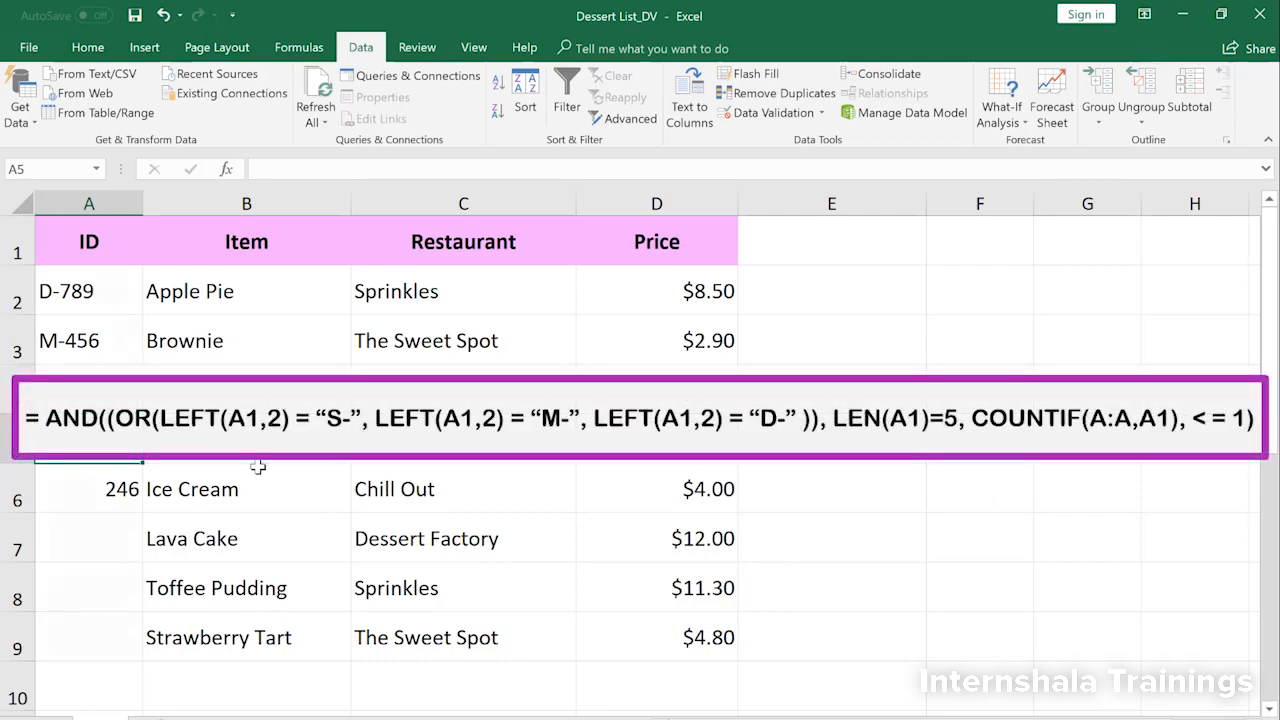
Step: Set the ID column's custom validation formula to =AND((OR(LEFT(A1,2)="S-",LEFT(A1,2)="M-",LEFT(A1,2)="D-")),LEN(A1)=5,COUNTIF(A:A,A1)<=1) and enable ignoring blanks
{"action": "left_click", "coordinate": [986, 568]}
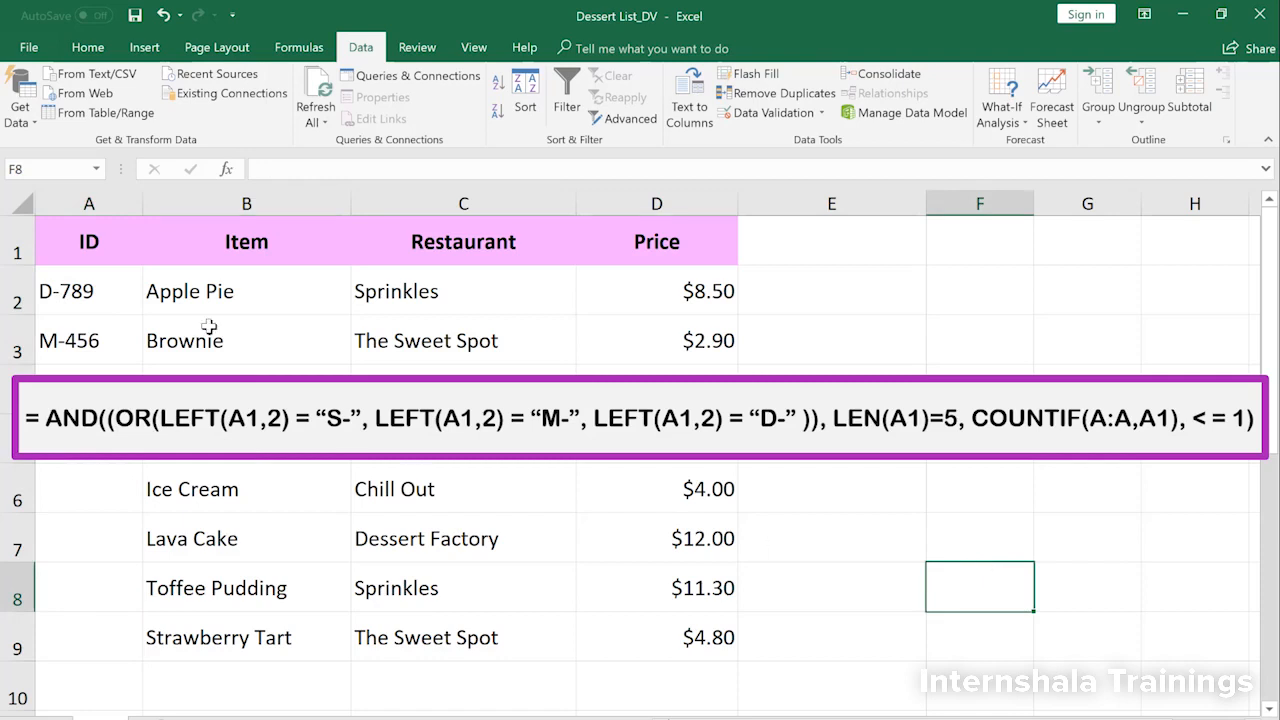
{"action": "left_click", "coordinate": [122, 250]}
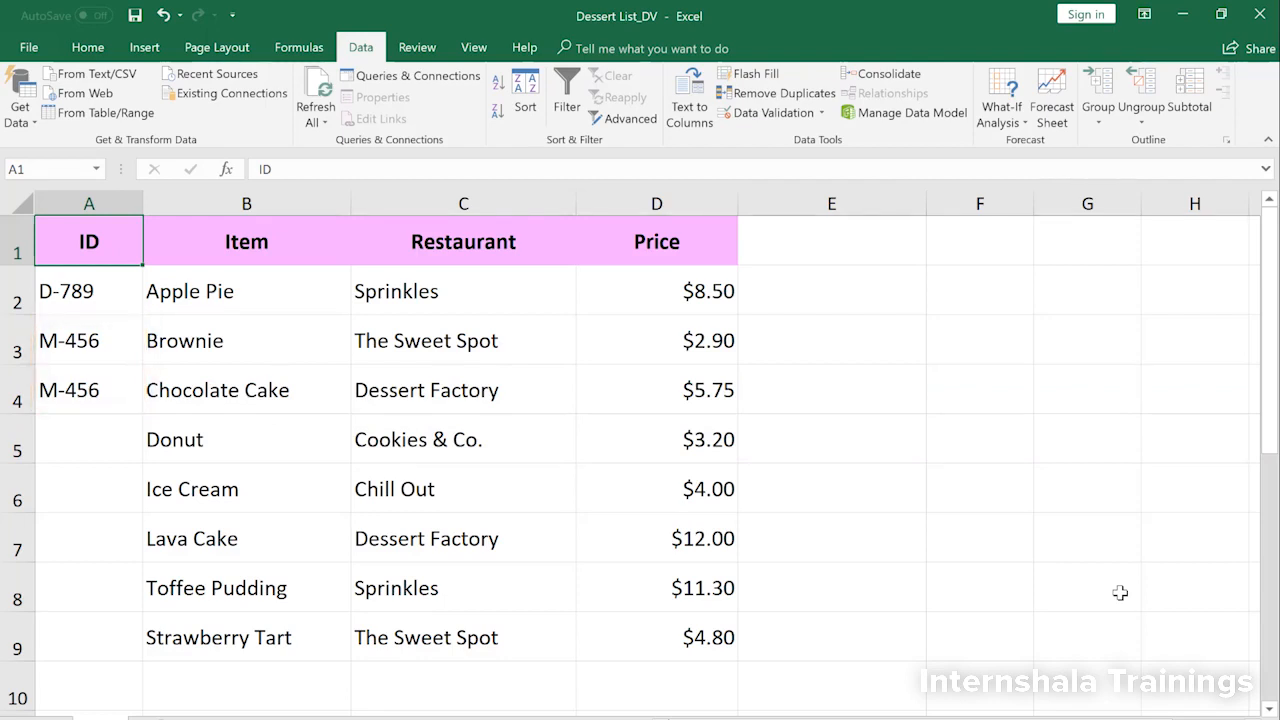
{"action": "left_click", "coordinate": [115, 204]}
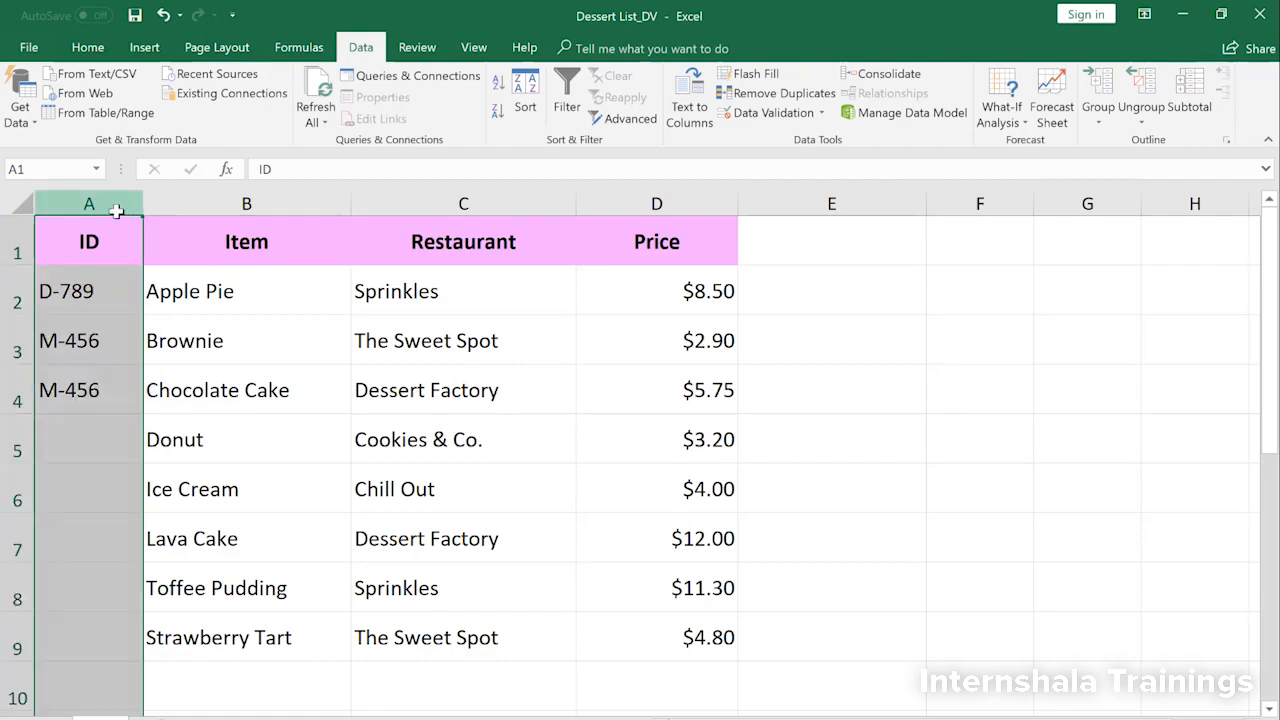
{"action": "left_click", "coordinate": [760, 113]}
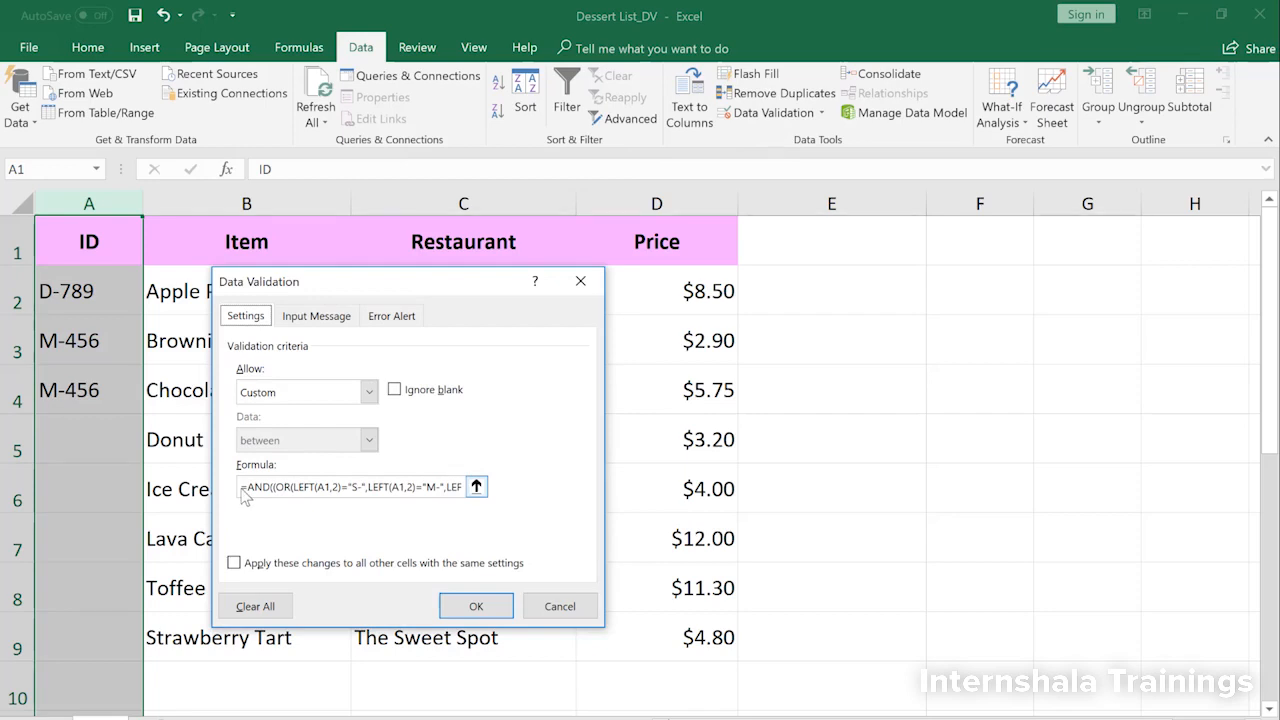
{"action": "left_click_drag", "start_coordinate": [241, 489], "coordinate": [552, 497]}
{"action": "type", "text": "=AND((OR(LEFT(A1,2)=\"S-\",LEFT(A1,2)=\"M-\",LEFT(A1,2)=\"D-\")),LEN(A1)=5,COUNTIF(A:A,A1)<=1)"}
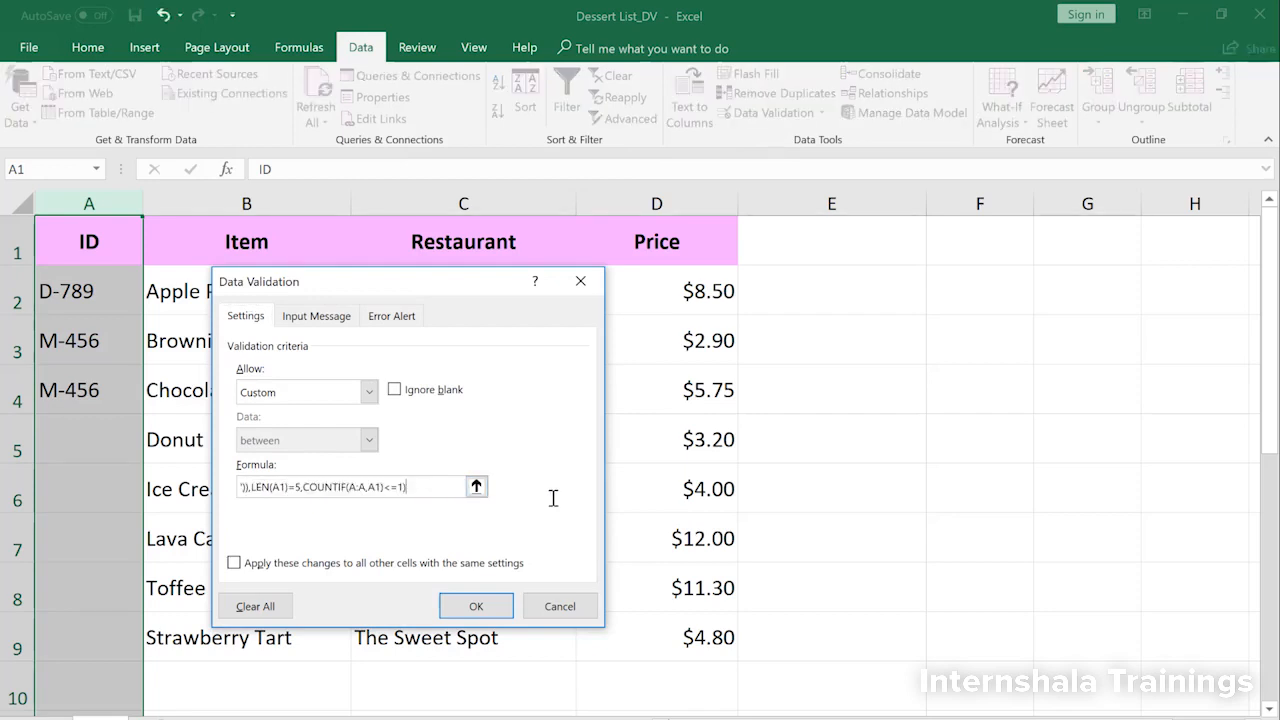
{"action": "left_click", "coordinate": [394, 390]}
{"action": "left_click", "coordinate": [478, 605]}
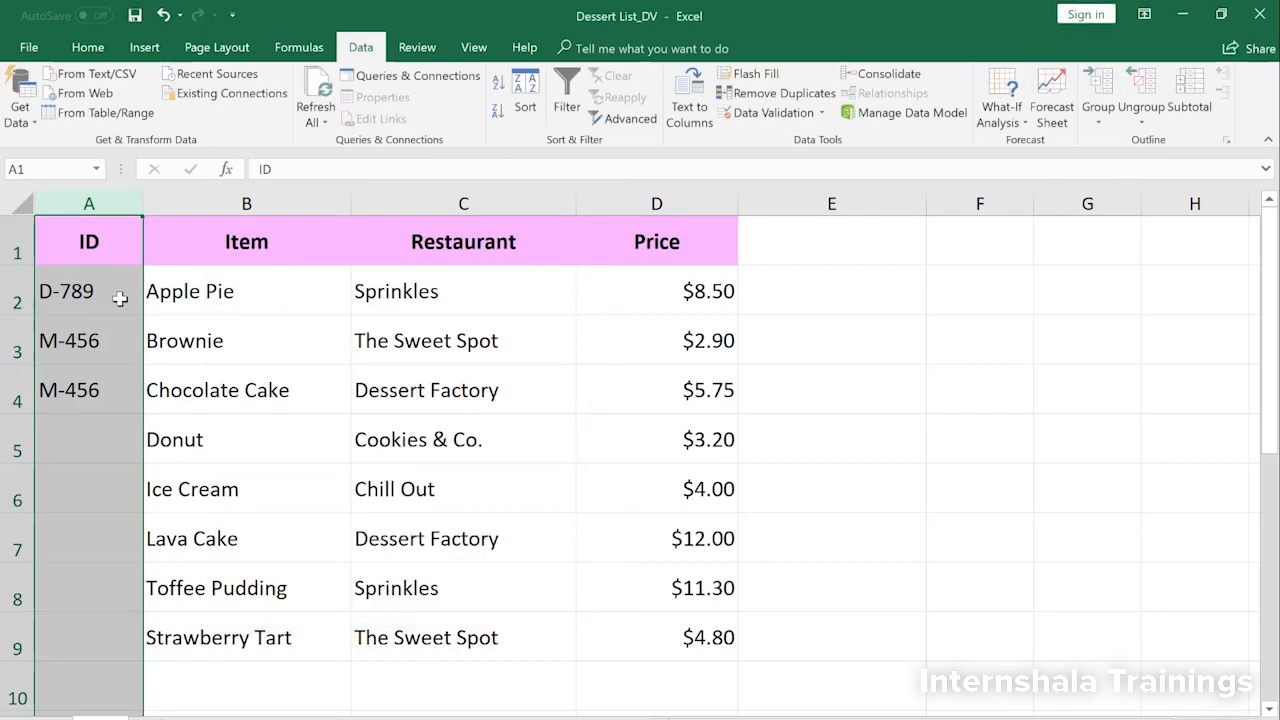
Step: Circle the invalid data on the sheet to mark the entries that break the ID validation rule
{"action": "left_click", "coordinate": [106, 242]}
{"action": "left_click", "coordinate": [821, 113]}
{"action": "left_click", "coordinate": [789, 159]}
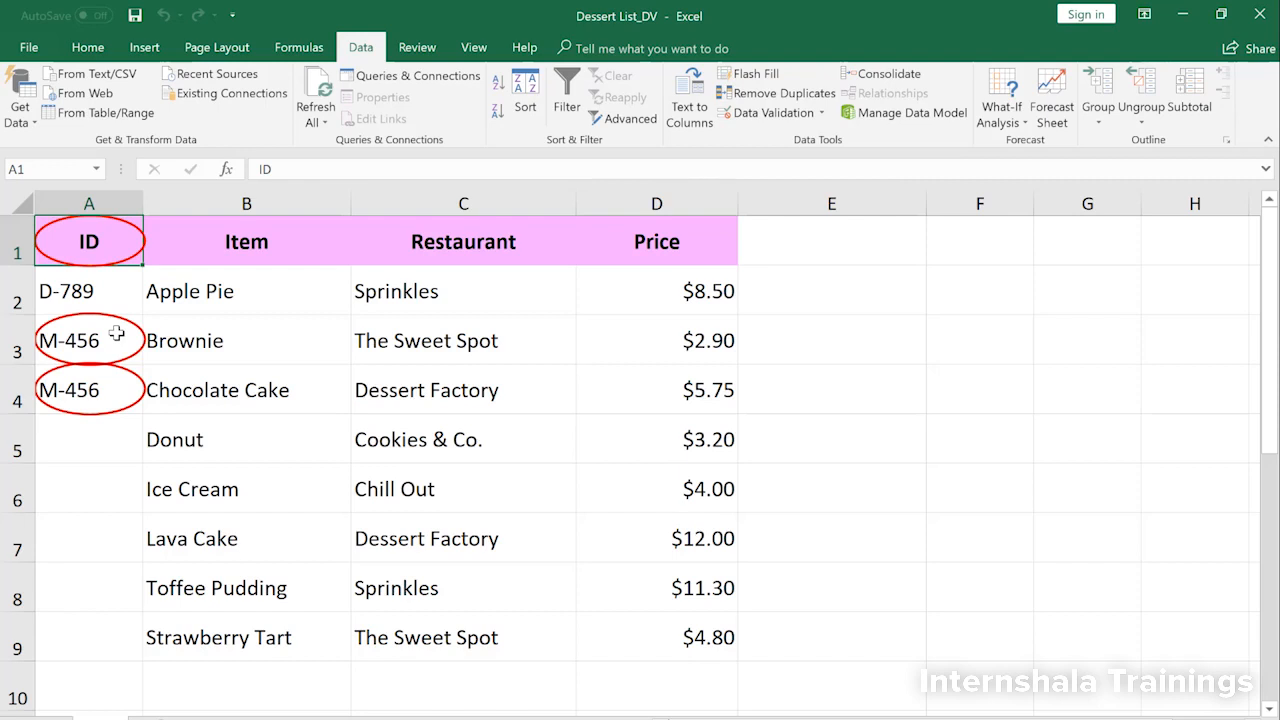
Step: Change the Brownie ID in cell A3 to D-456 and re-enter the unchanged Chocolate Cake ID in cell A4
{"action": "left_click", "coordinate": [117, 335]}
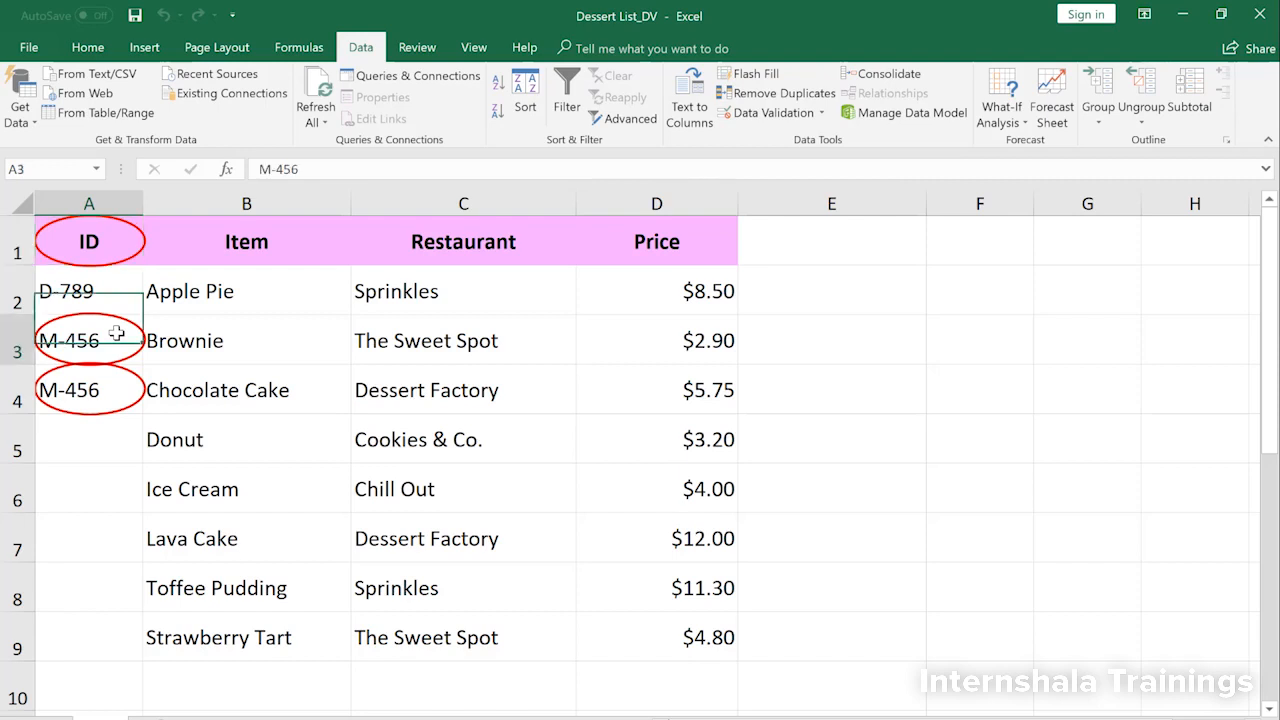
{"action": "double_click", "coordinate": [62, 343]}
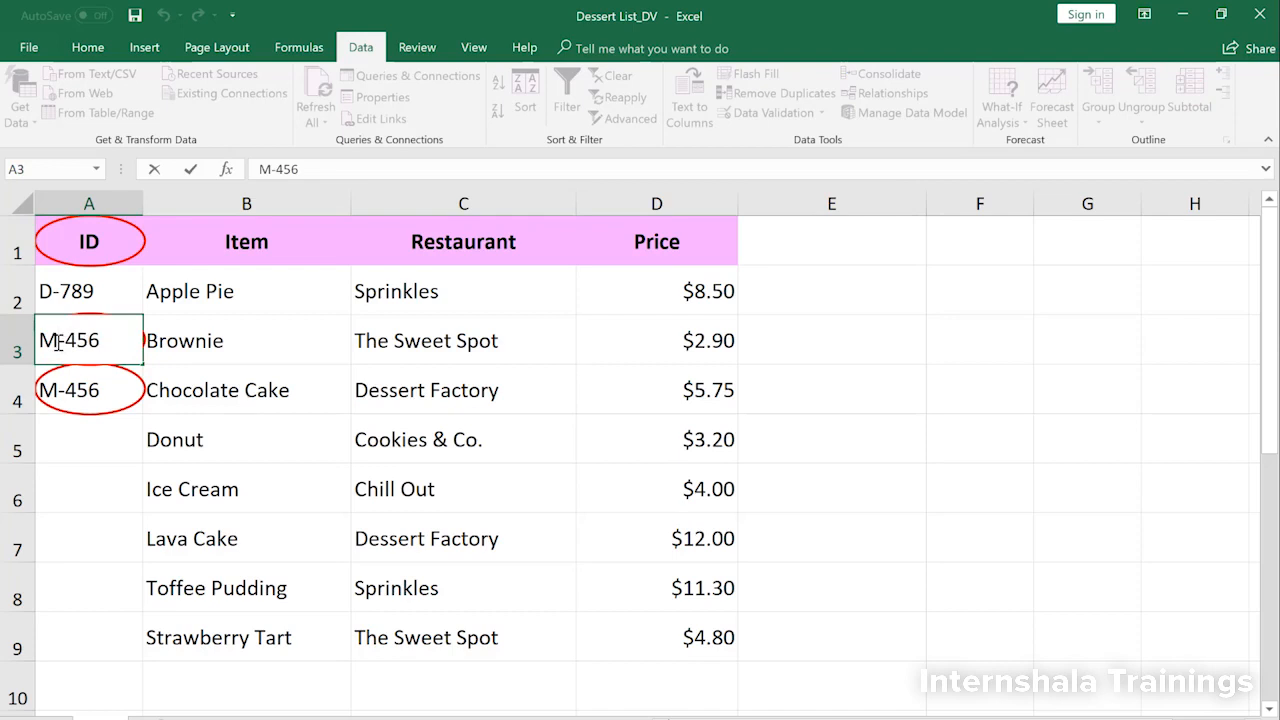
{"action": "key", "text": "BackSpace"}
{"action": "type", "text": "D"}
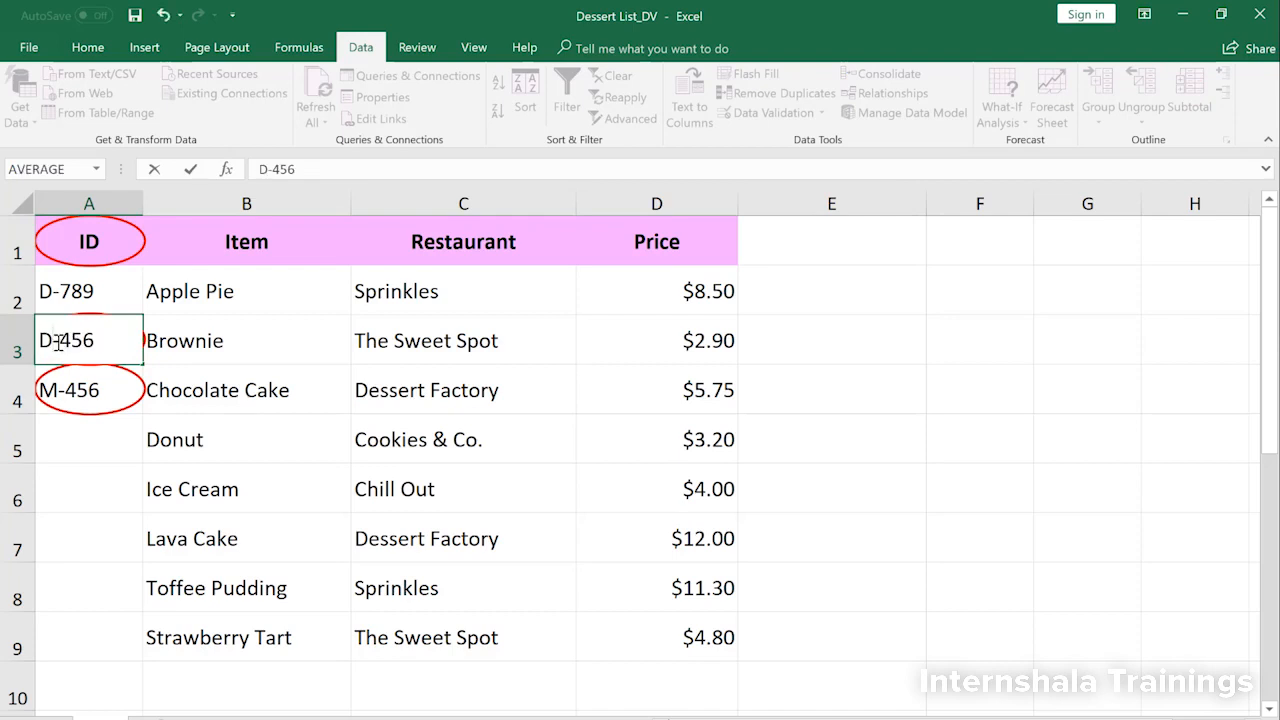
{"action": "key", "text": "Return"}
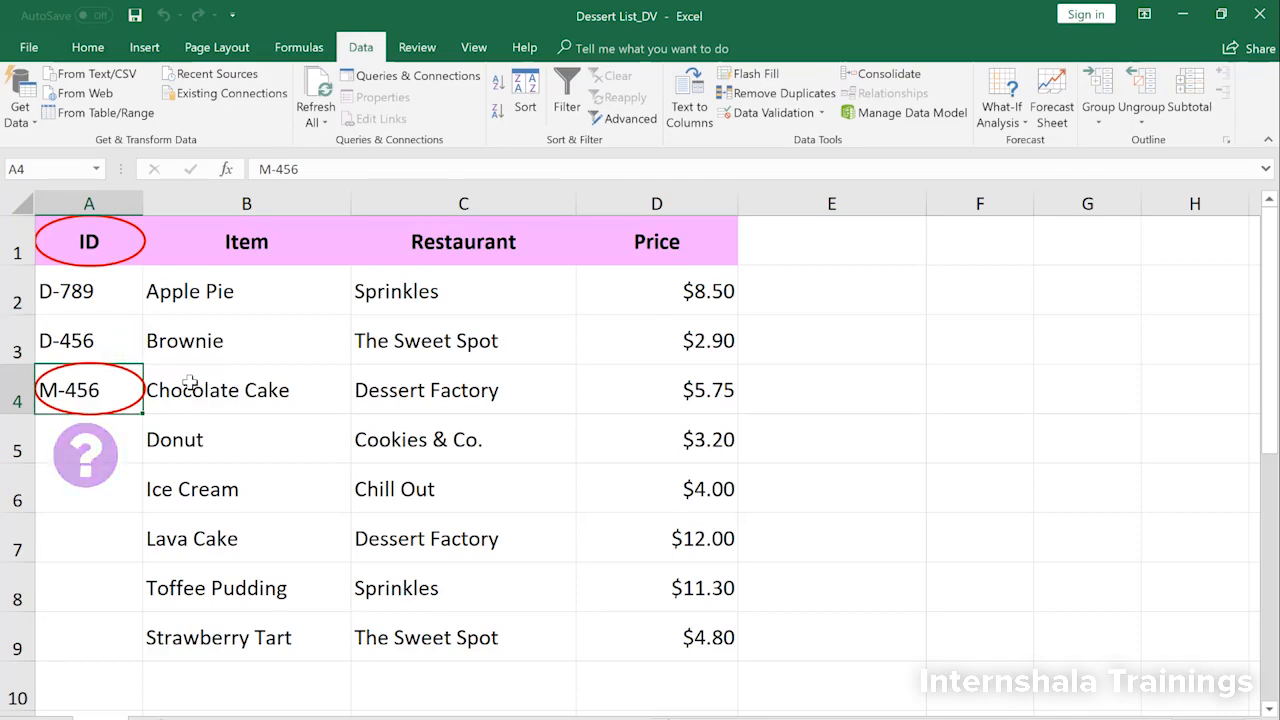
{"action": "double_click", "coordinate": [113, 391]}
{"action": "key", "text": "Return"}
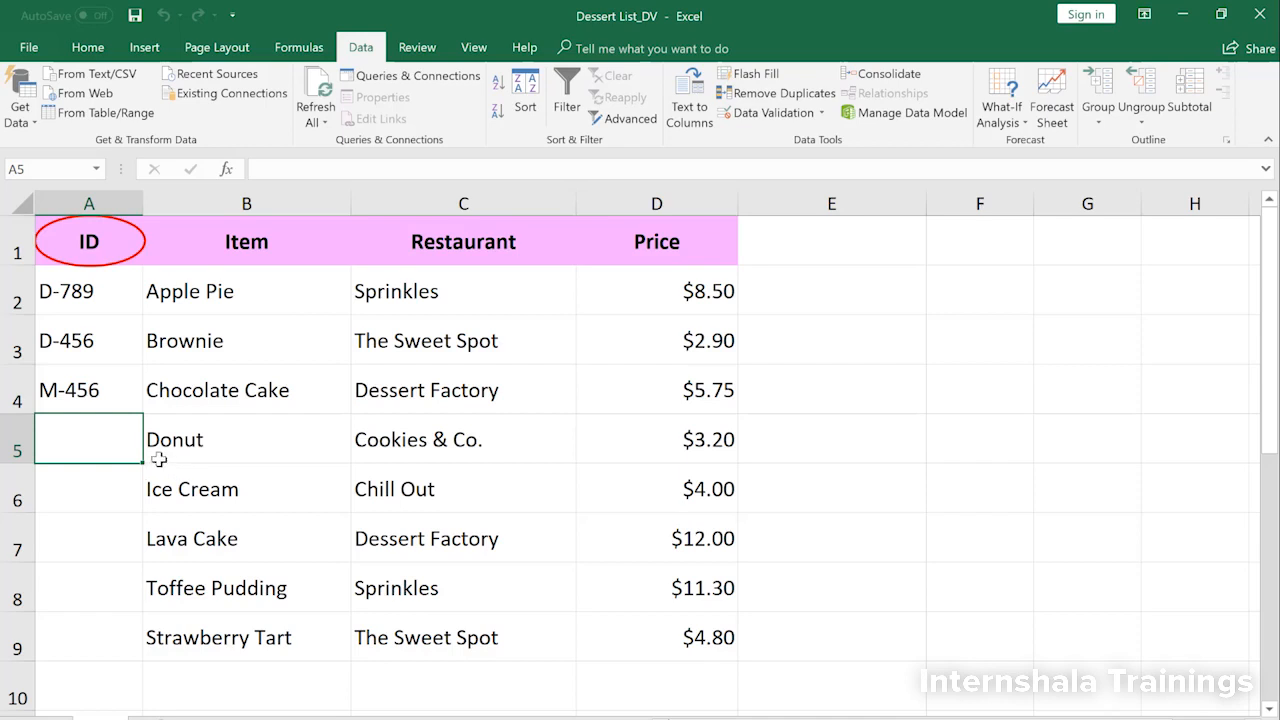
Step: Clear all data validation settings from the ID header in cell A1
{"action": "left_click", "coordinate": [92, 240]}
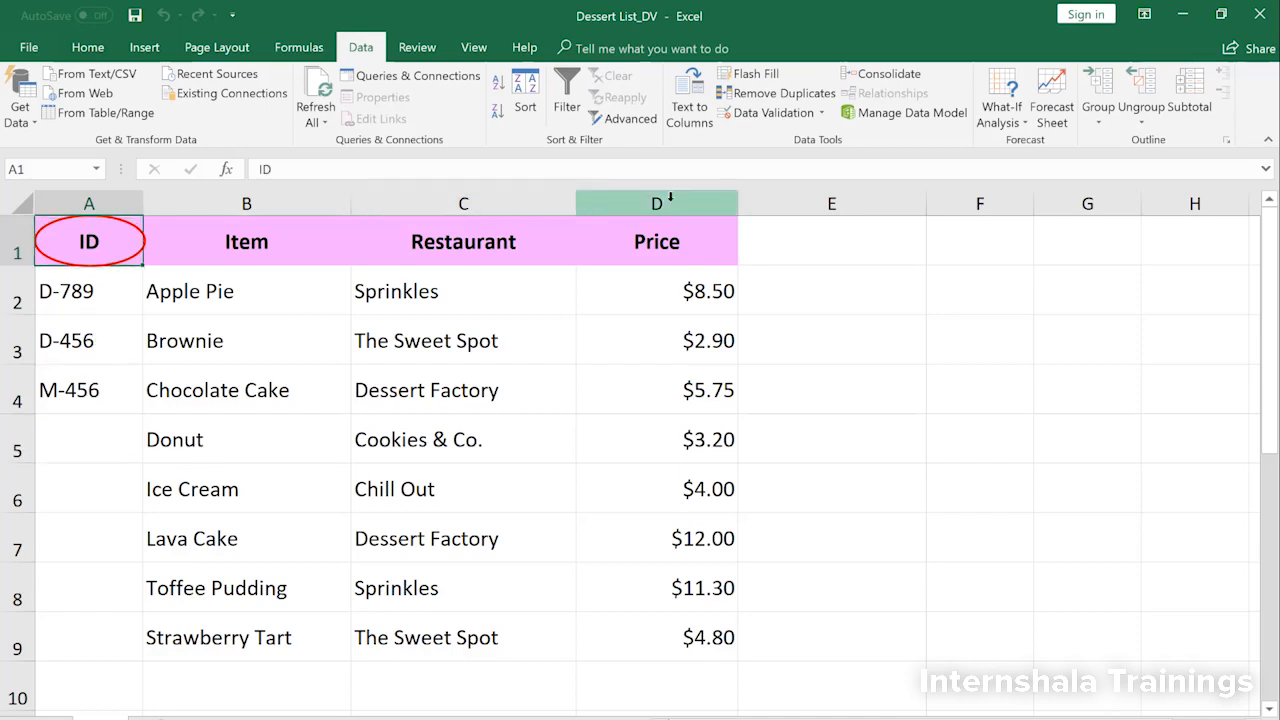
{"action": "left_click", "coordinate": [773, 113]}
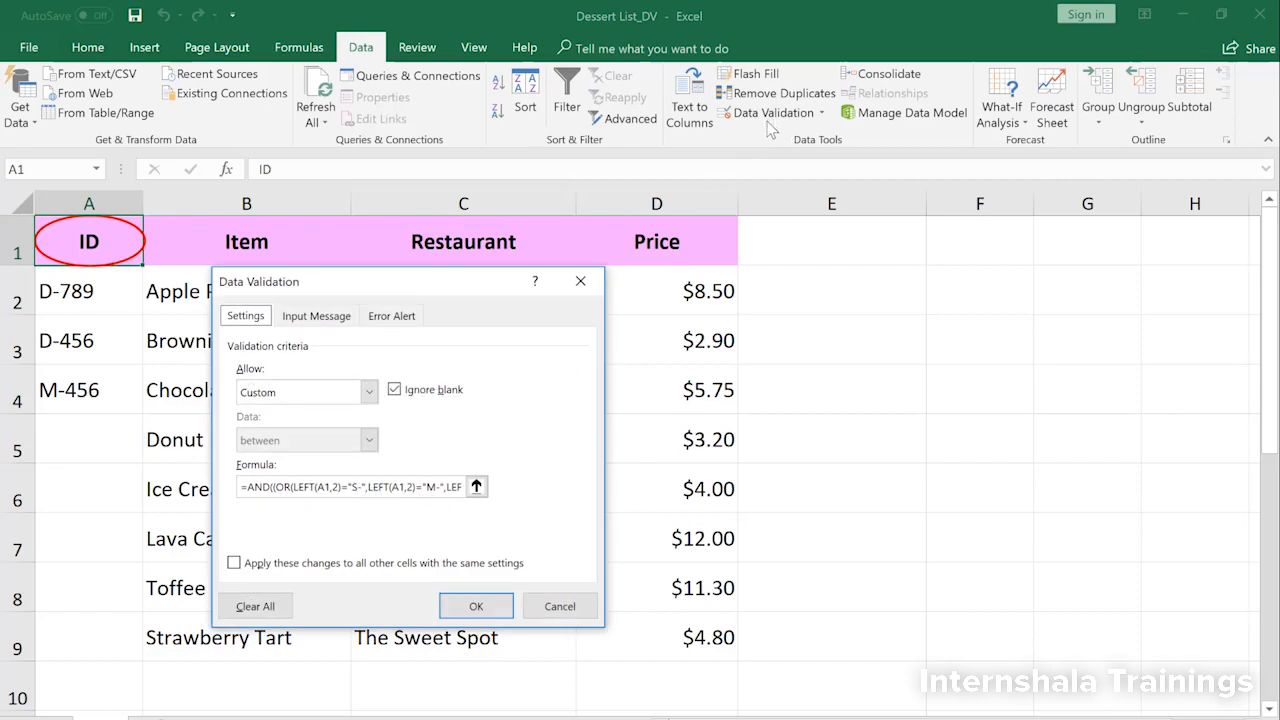
{"action": "left_click", "coordinate": [253, 607]}
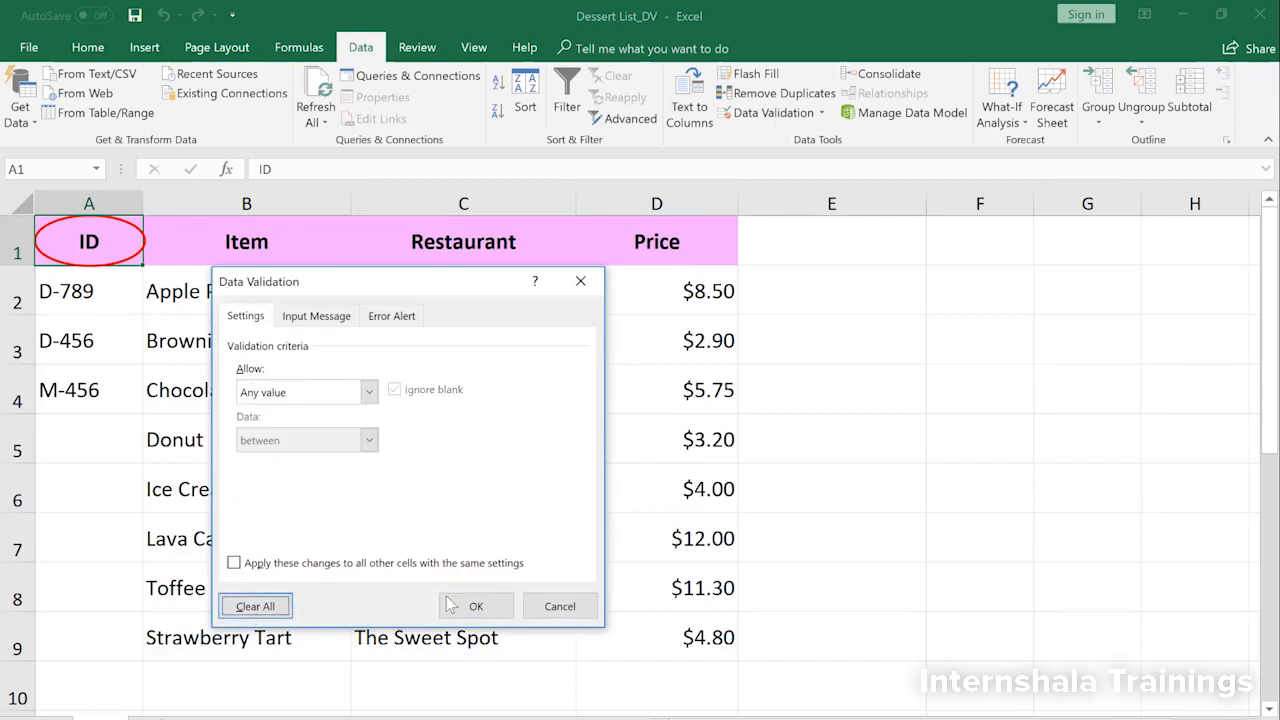
{"action": "left_click", "coordinate": [476, 606]}
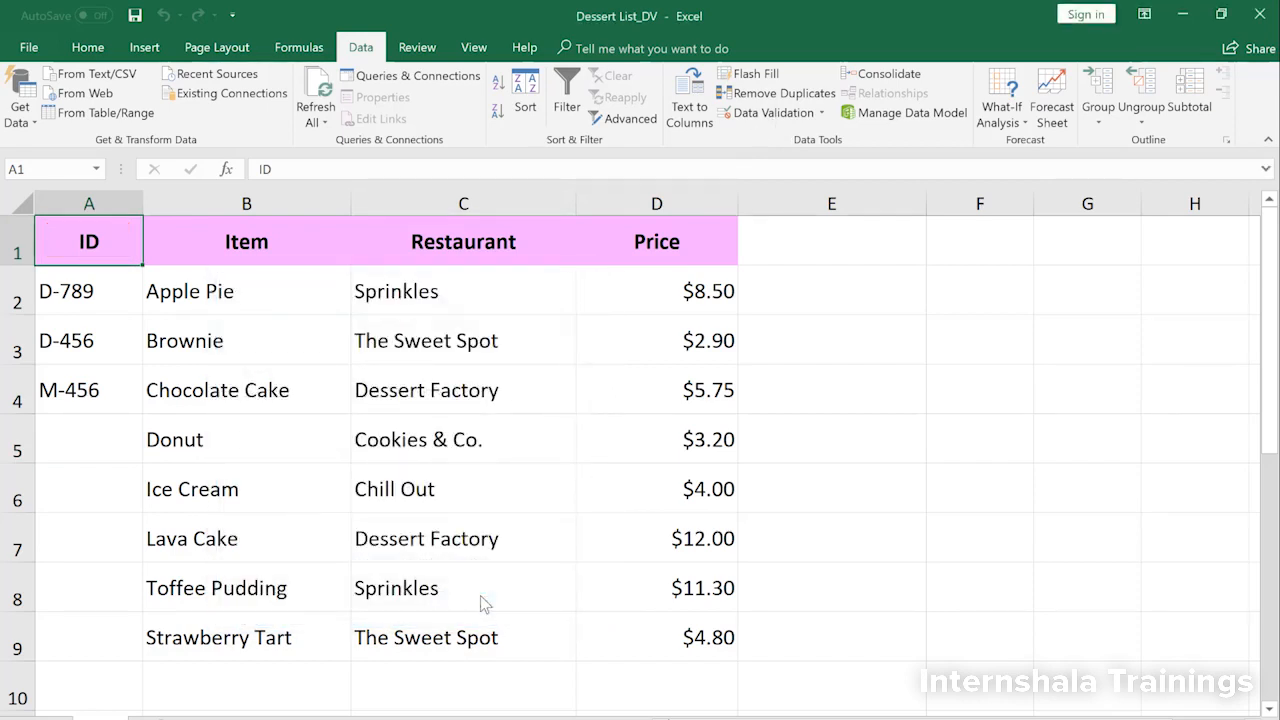